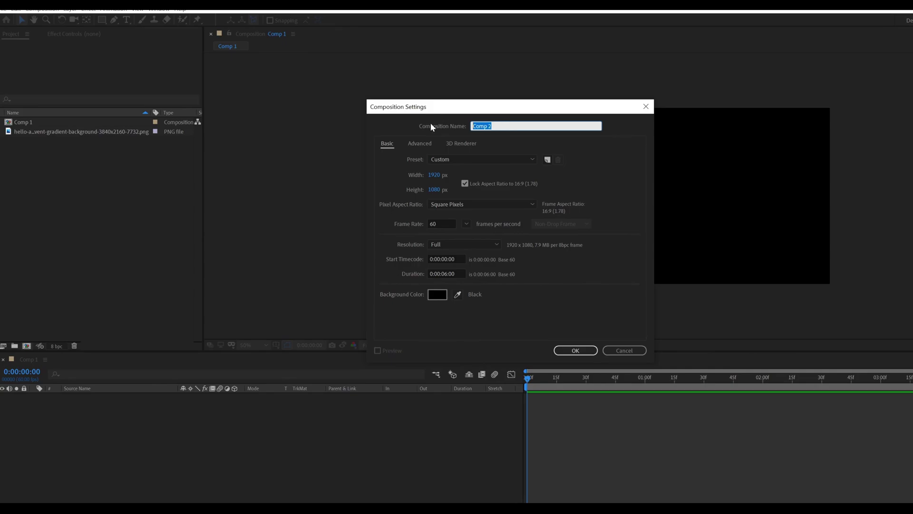
# Step: Create the new composition as Text Animation and add the hello gradient background image to it
pyautogui.write('Text Animation')
pyautogui.click(571, 351)
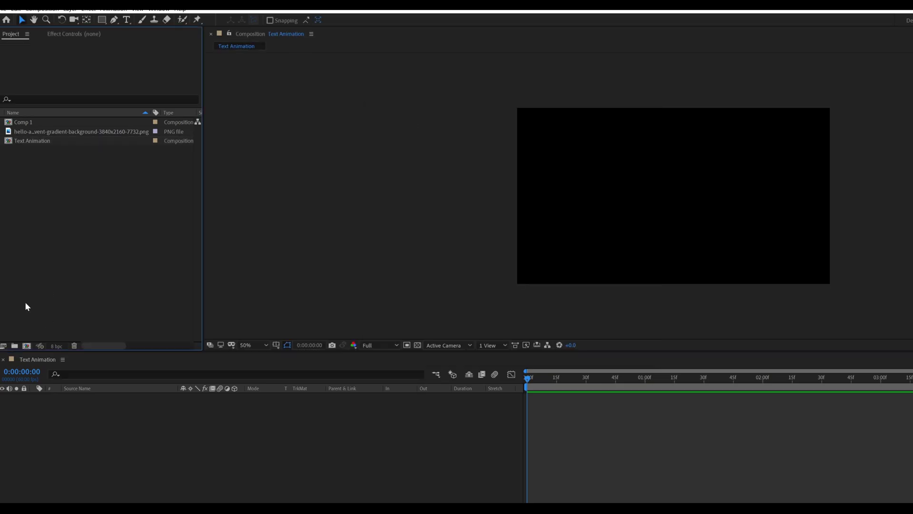
pyautogui.moveTo(35, 132); pyautogui.dragTo(79, 416)
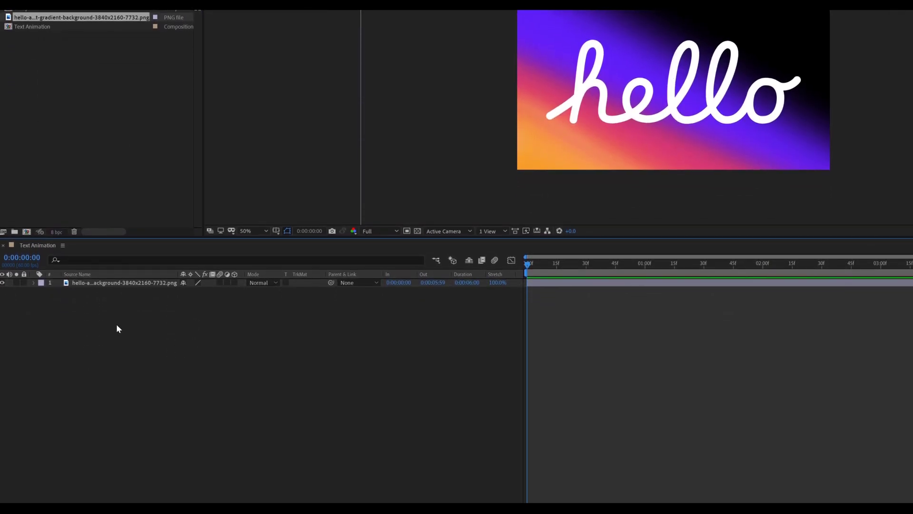
# Step: Create a solid named Hello above the background image and hide it so the lettering shows
pyautogui.rightClick(116, 438)
pyautogui.moveTo(158, 446)
pyautogui.click(265, 353)
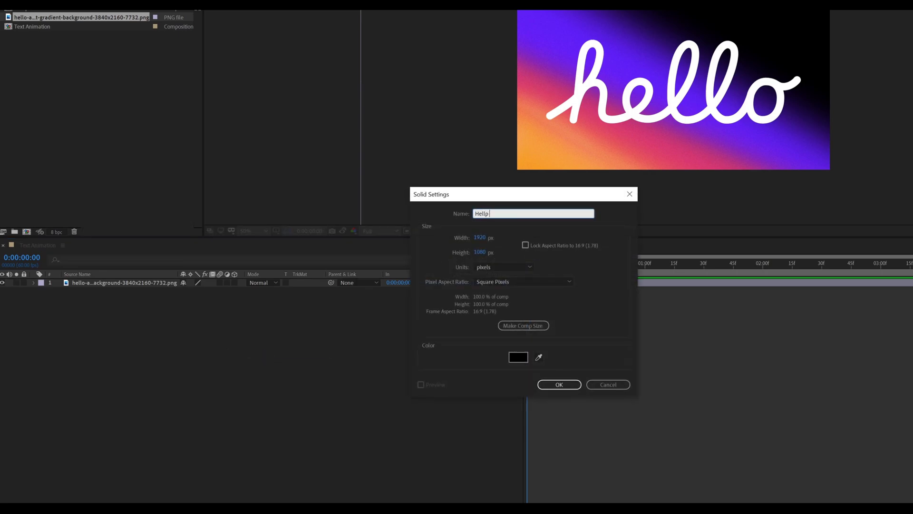
pyautogui.press('Return')
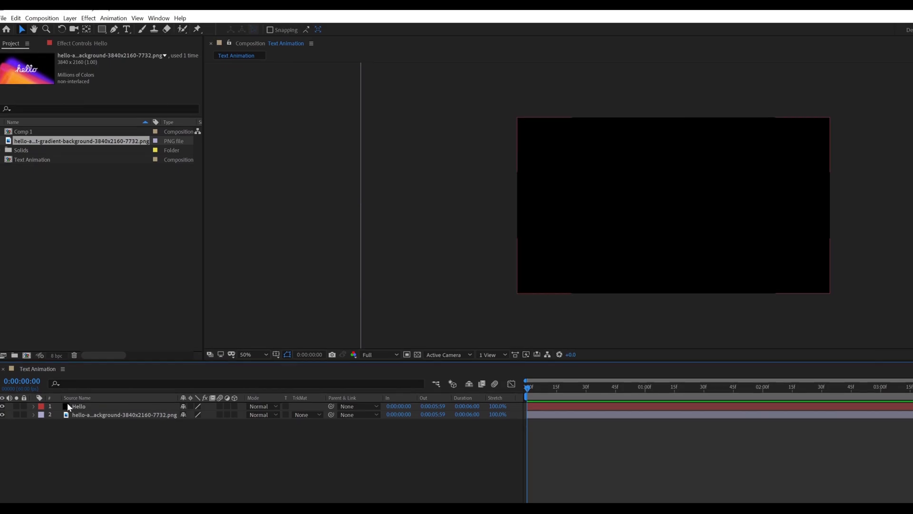
pyautogui.click(68, 406)
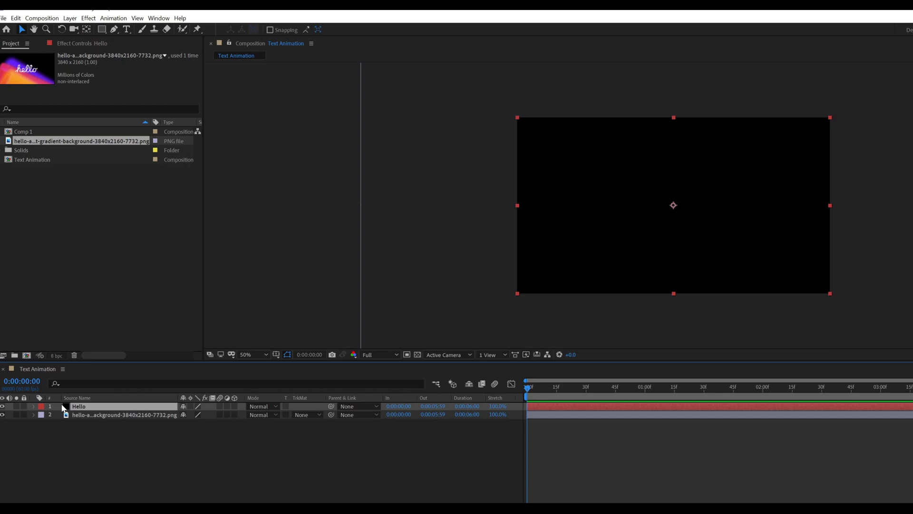
pyautogui.click(3, 406)
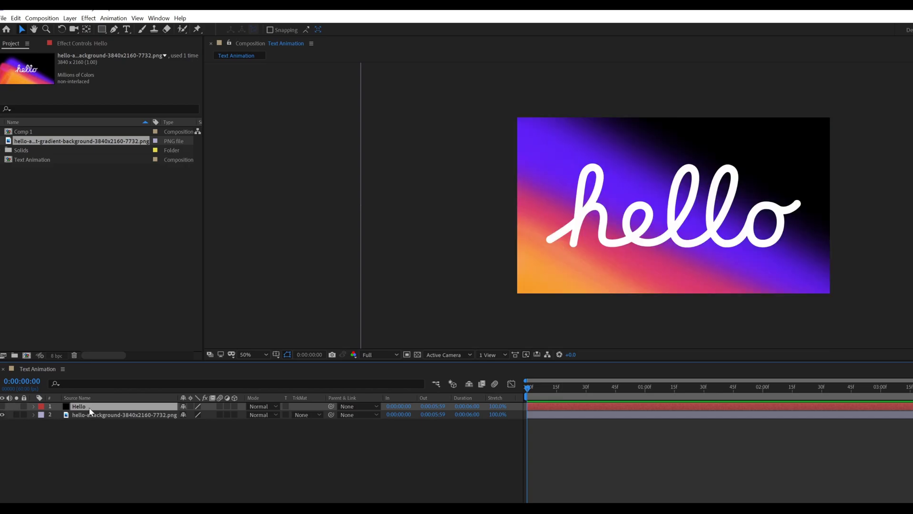
# Step: Start a Pen mask path on the Hello solid at the h's lower-left tip, curving up the right side of its loop
pyautogui.click(117, 32)
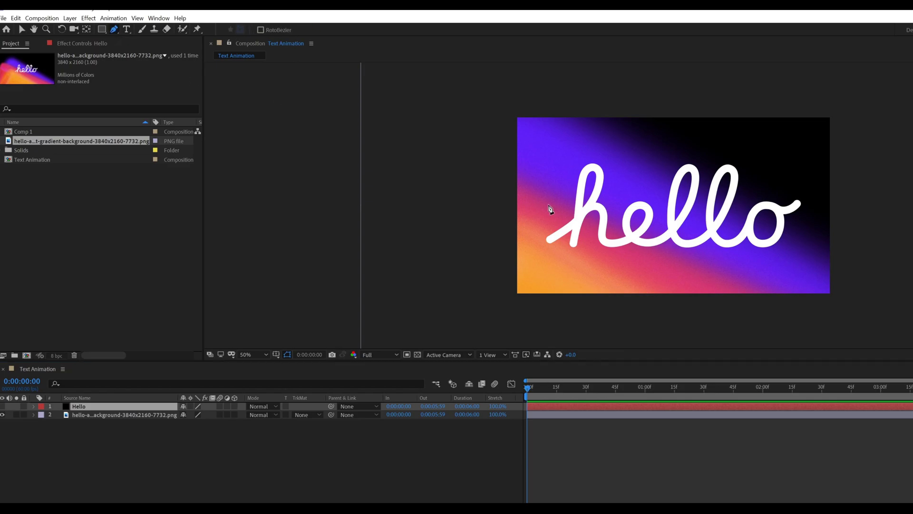
pyautogui.scroll(2, 541, 260)
pyautogui.press('space')
pyautogui.moveTo(541, 260); pyautogui.dragTo(794, 227)
pyautogui.moveTo(664, 238); pyautogui.dragTo(628, 254)
pyautogui.press('g')
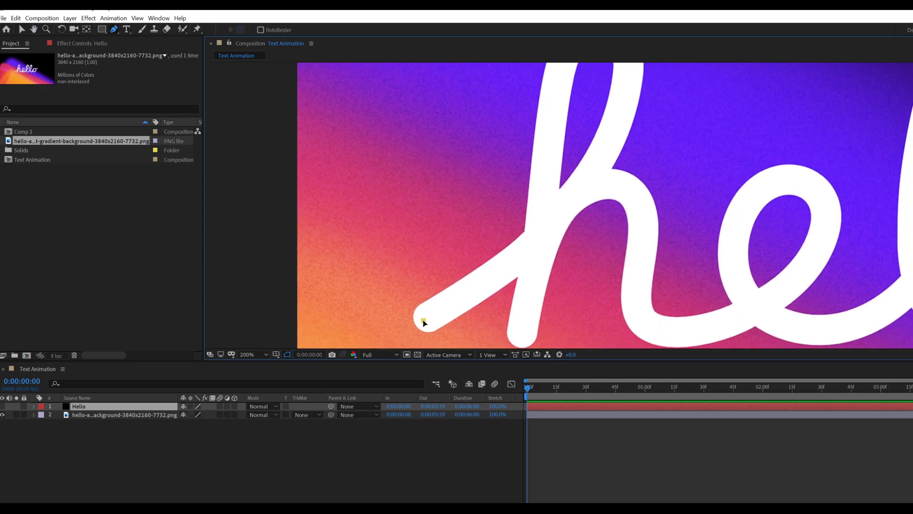
pyautogui.click(423, 320)
pyautogui.press('space')
pyautogui.moveTo(518, 267); pyautogui.dragTo(458, 326)
pyautogui.moveTo(548, 206); pyautogui.dragTo(554, 182)
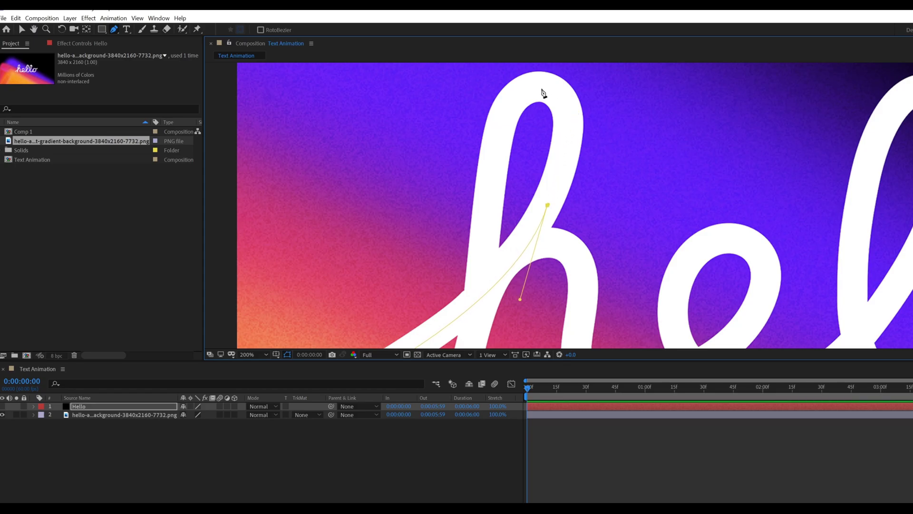
# Step: Continue the mask path over the h's loop and down to the stem's foot, adjusting the curve handle left of the loop
pyautogui.moveTo(541, 88); pyautogui.dragTo(489, 80)
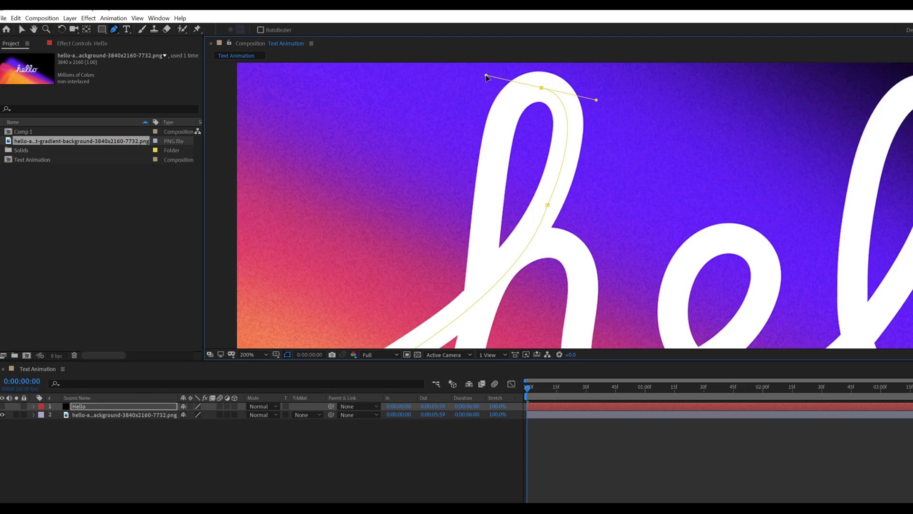
pyautogui.click(543, 88)
pyautogui.moveTo(486, 211); pyautogui.dragTo(494, 336)
pyautogui.moveTo(539, 287); pyautogui.dragTo(564, 182)
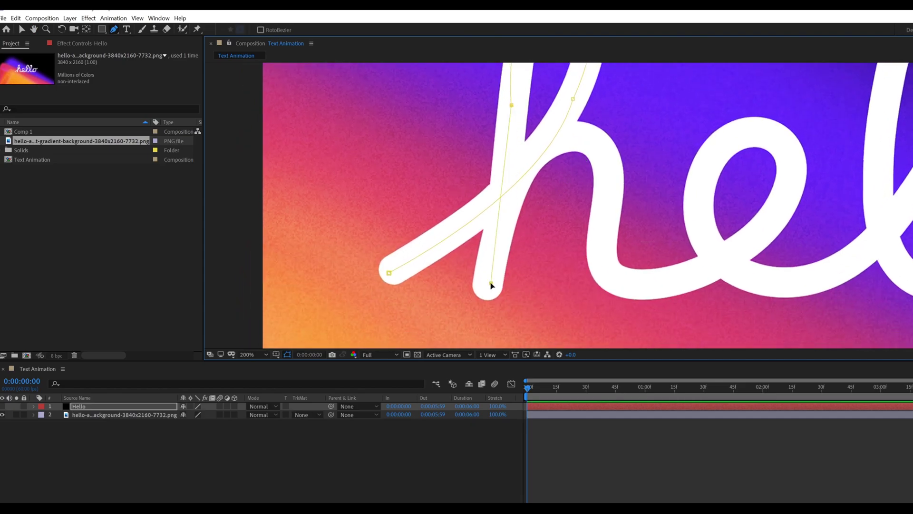
pyautogui.scroll(3, 510, 214)
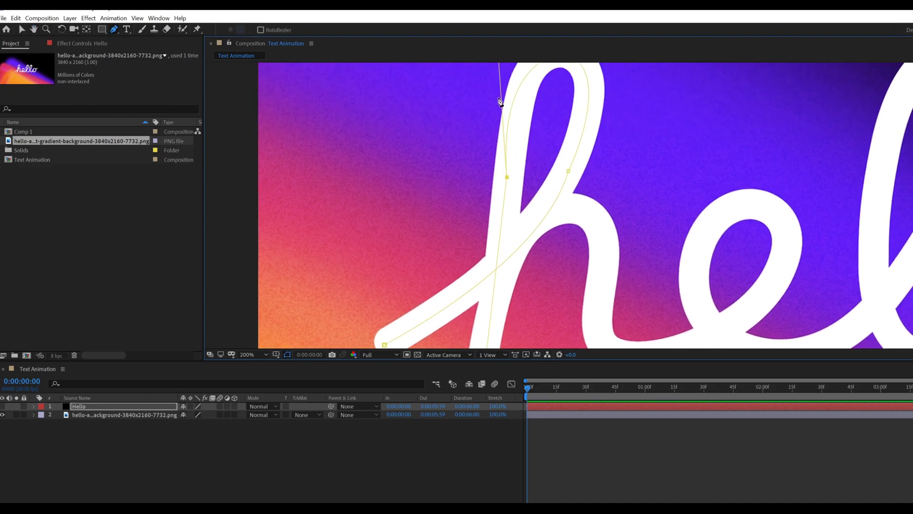
pyautogui.scroll(-2, 502, 114)
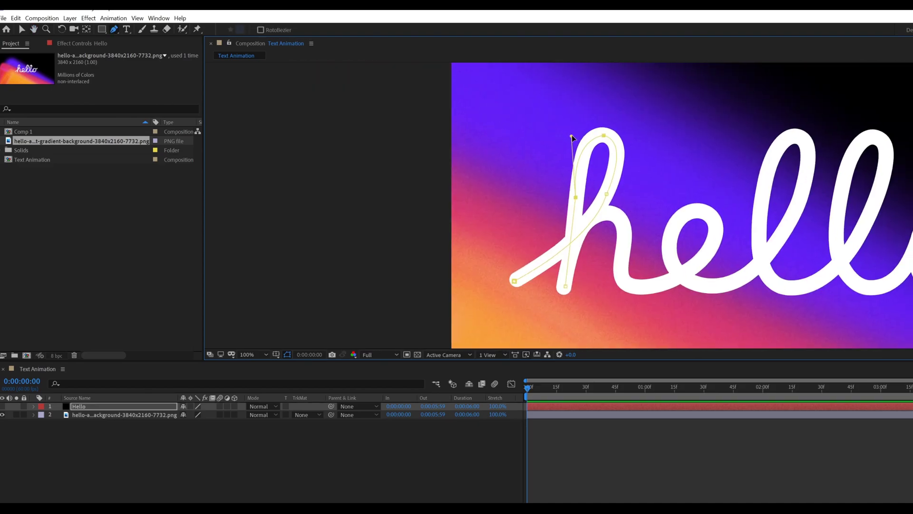
pyautogui.moveTo(572, 138); pyautogui.dragTo(577, 138)
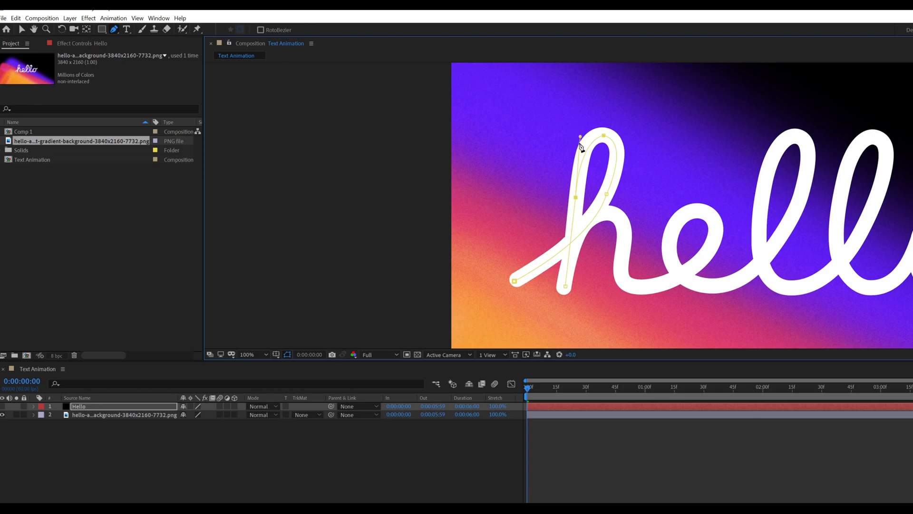
pyautogui.scroll(2, 581, 145)
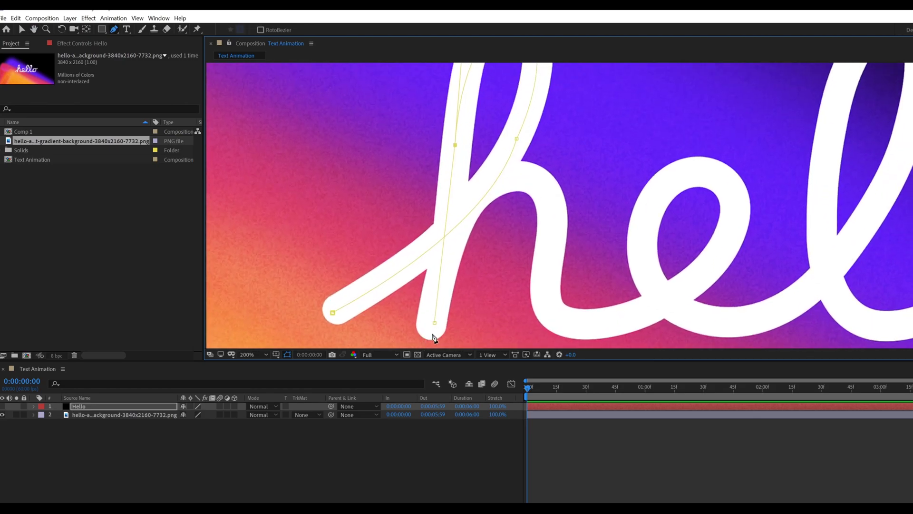
# Step: Trace the h's arch and its connecting stroke with curved mask points up to the crossing of the e
pyautogui.moveTo(528, 177)
pyautogui.mouseDown()
pyautogui.moveTo(628, 187)
pyautogui.moveTo(520, 181)
pyautogui.mouseUp()
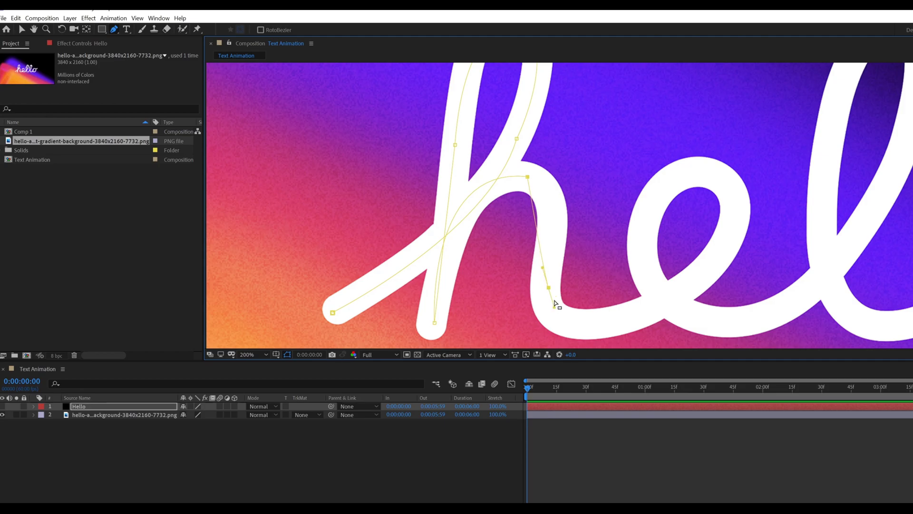
pyautogui.moveTo(549, 220)
pyautogui.mouseDown()
pyautogui.moveTo(547, 264)
pyautogui.moveTo(622, 279)
pyautogui.moveTo(611, 280)
pyautogui.mouseUp()
pyautogui.scroll(-2, 556, 269)
pyautogui.moveTo(668, 255); pyautogui.dragTo(677, 251)
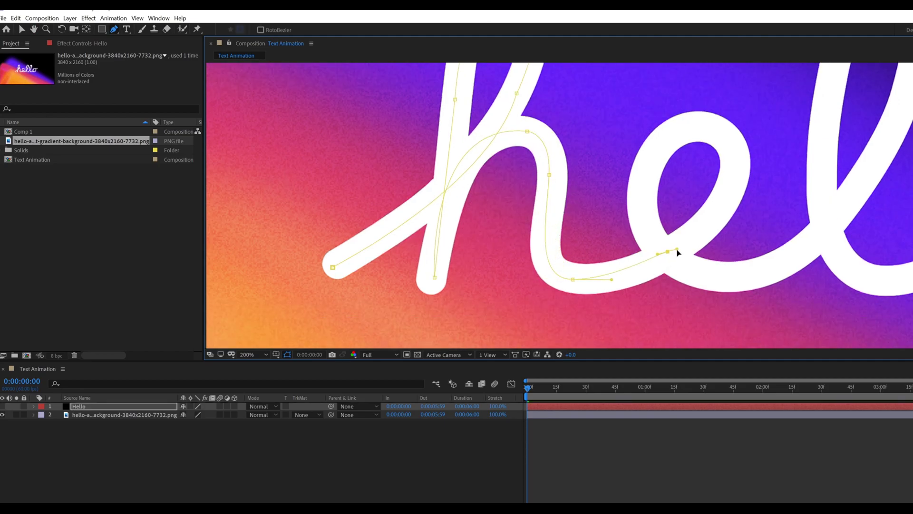
pyautogui.hotkey('ctrl', 'z')
pyautogui.moveTo(610, 280); pyautogui.dragTo(573, 279)
pyautogui.moveTo(647, 270)
pyautogui.mouseDown()
pyautogui.moveTo(737, 219)
pyautogui.moveTo(679, 252)
pyautogui.mouseUp()
# Step: Trace the e's loop with curved mask points around its top, down its left side and along its base
pyautogui.moveTo(731, 159)
pyautogui.mouseDown()
pyautogui.moveTo(709, 118)
pyautogui.moveTo(733, 160)
pyautogui.mouseUp()
pyautogui.moveTo(653, 164); pyautogui.dragTo(597, 236)
pyautogui.hotkey('ctrl', 'z')
pyautogui.moveTo(677, 133); pyautogui.dragTo(640, 154)
pyautogui.moveTo(732, 159); pyautogui.dragTo(733, 154)
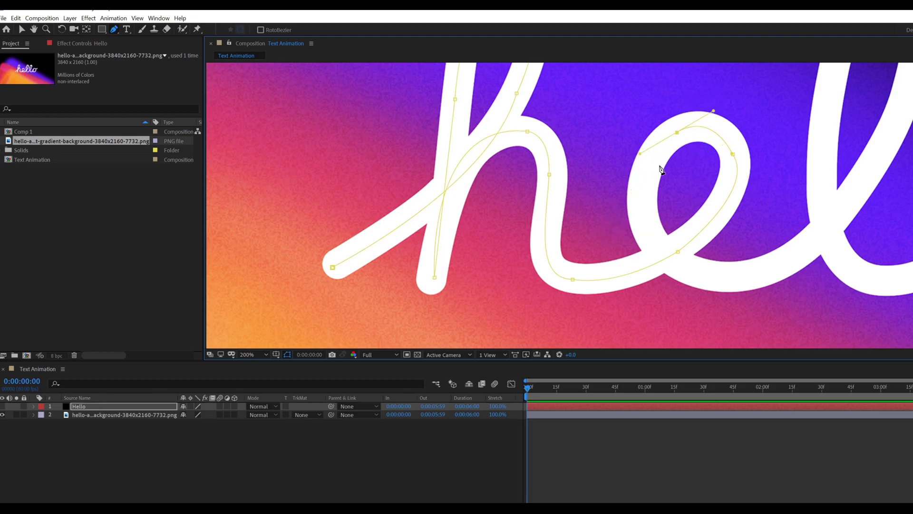
pyautogui.moveTo(653, 235); pyautogui.dragTo(692, 306)
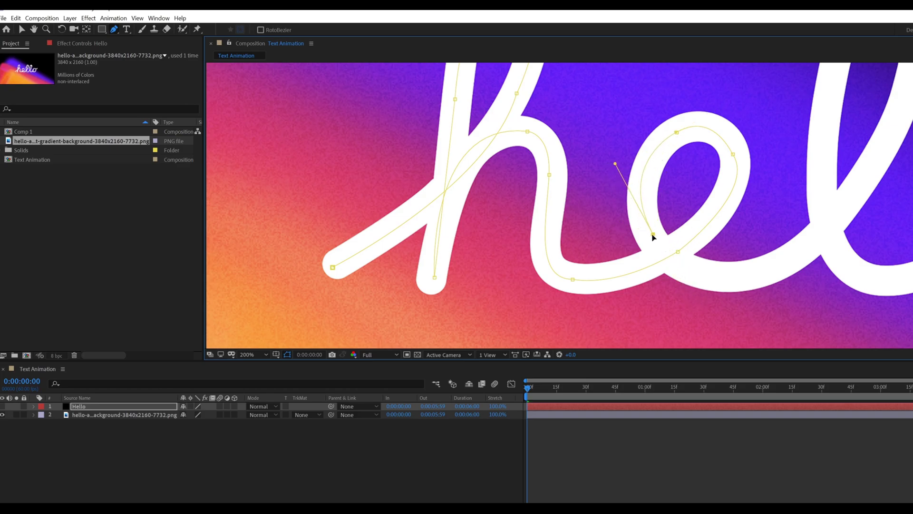
pyautogui.moveTo(737, 275); pyautogui.dragTo(674, 296)
# Step: Trace the first l's upstroke, the top of its loop and its left side with curved mask points
pyautogui.moveTo(778, 230); pyautogui.dragTo(831, 162)
pyautogui.moveTo(811, 165); pyautogui.dragTo(655, 231)
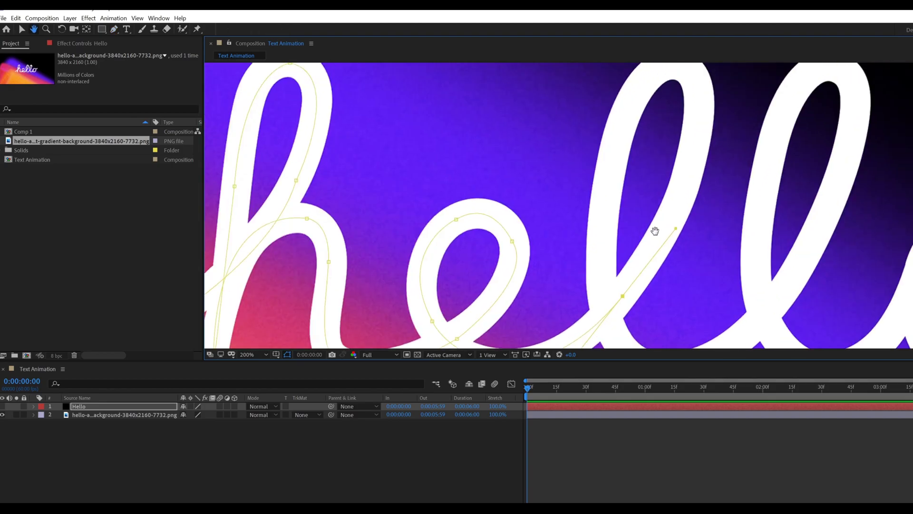
pyautogui.moveTo(689, 148); pyautogui.dragTo(697, 97)
pyautogui.moveTo(696, 97); pyautogui.dragTo(653, 236)
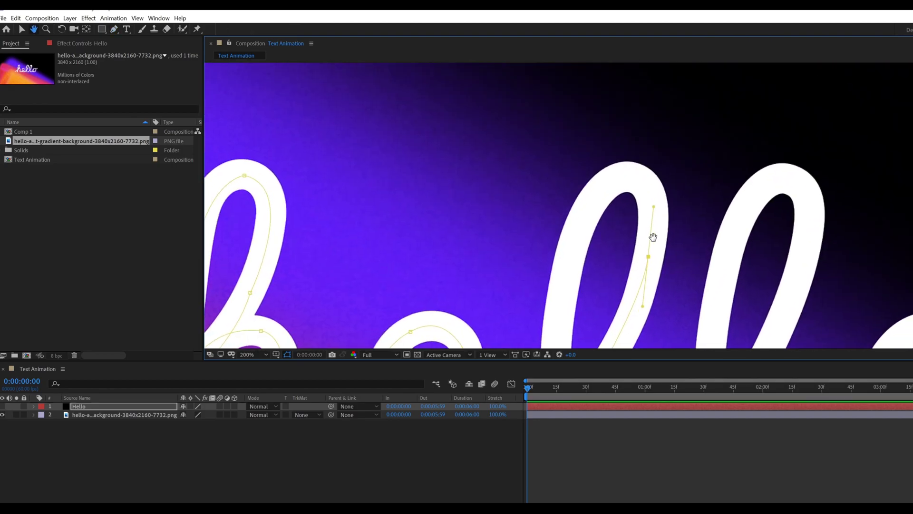
pyautogui.moveTo(631, 178); pyautogui.dragTo(670, 121)
pyautogui.moveTo(605, 221); pyautogui.dragTo(591, 255)
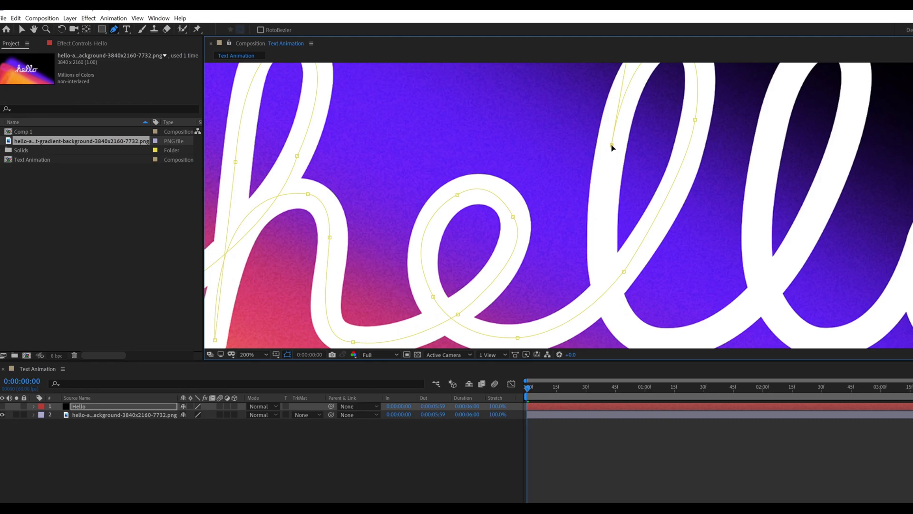
# Step: Continue the mask path around the base of the first l toward the second l
pyautogui.moveTo(635, 303); pyautogui.dragTo(575, 230)
pyautogui.moveTo(679, 237); pyautogui.dragTo(596, 236)
pyautogui.moveTo(639, 241); pyautogui.dragTo(571, 287)
pyautogui.moveTo(657, 200); pyautogui.dragTo(580, 246)
# Step: Trace the second l's upstroke and the top of its loop, redoing the point on the upstroke
pyautogui.moveTo(595, 218); pyautogui.dragTo(610, 174)
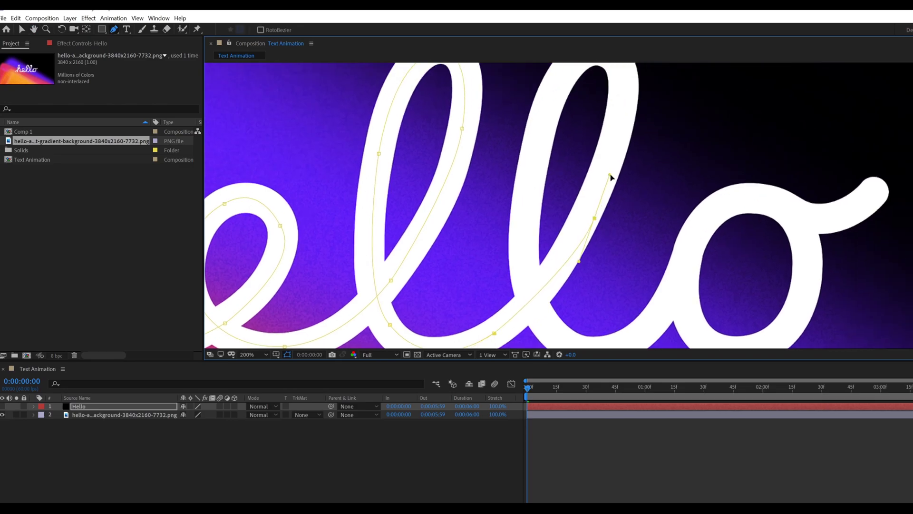
pyautogui.hotkey('ctrl', 'z')
pyautogui.moveTo(586, 216); pyautogui.dragTo(609, 164)
pyautogui.moveTo(605, 202); pyautogui.dragTo(544, 286)
pyautogui.moveTo(558, 150)
pyautogui.mouseDown()
pyautogui.moveTo(533, 127)
pyautogui.moveTo(557, 150)
pyautogui.mouseUp()
pyautogui.moveTo(500, 159); pyautogui.dragTo(468, 212)
pyautogui.moveTo(535, 211); pyautogui.dragTo(593, 128)
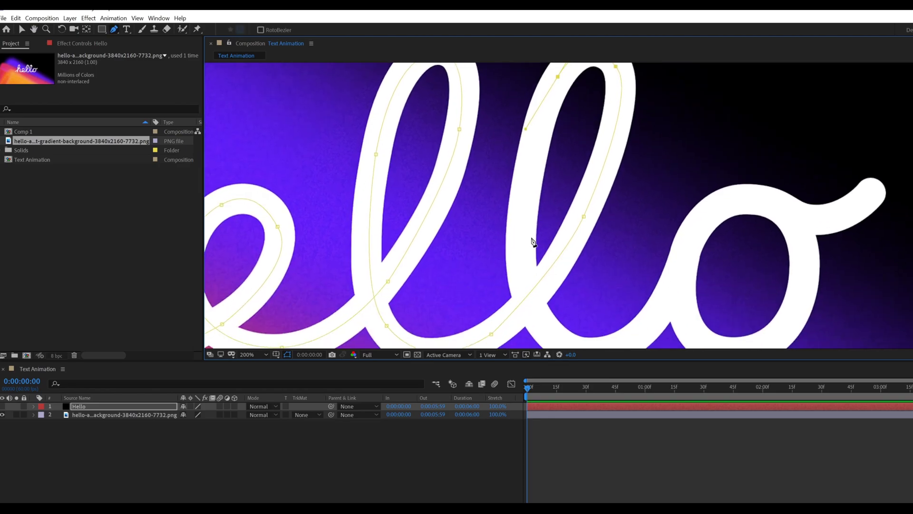
# Step: Continue the mask path down the second l's left side and along its base toward the o
pyautogui.moveTo(524, 253); pyautogui.dragTo(562, 288)
pyautogui.keyDown('ctrl'); pyautogui.click(545, 281); pyautogui.keyUp('ctrl')
pyautogui.keyDown('ctrl'); pyautogui.click(525, 269); pyautogui.keyUp('ctrl')
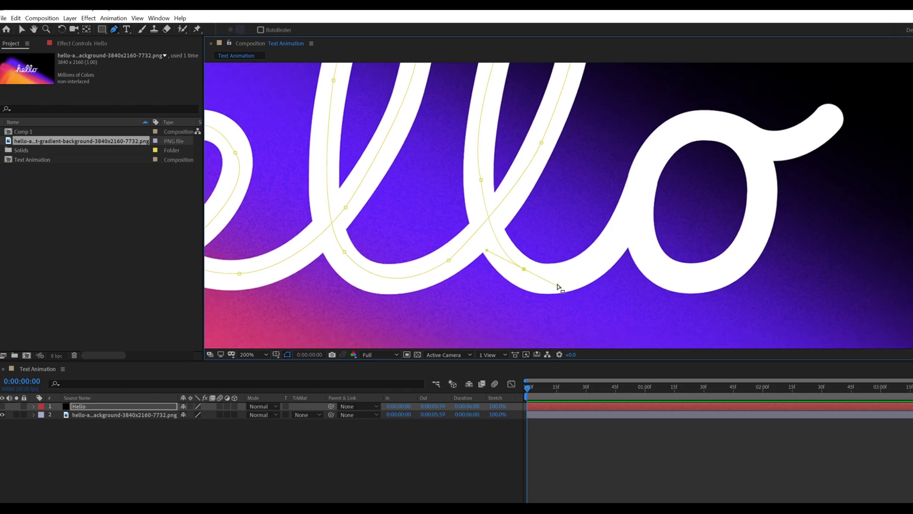
pyautogui.moveTo(617, 241)
pyautogui.mouseDown()
pyautogui.moveTo(672, 178)
pyautogui.moveTo(615, 248)
pyautogui.mouseUp()
pyautogui.moveTo(680, 138); pyautogui.dragTo(792, 148)
pyautogui.hotkey('ctrl', 'z')
pyautogui.hotkey('ctrl', 'z')
# Step: Trace the o with curved mask points over its top, down its right side, around its base and back up its left side
pyautogui.moveTo(642, 200); pyautogui.dragTo(646, 188)
pyautogui.moveTo(704, 130); pyautogui.dragTo(741, 137)
pyautogui.moveTo(760, 182); pyautogui.dragTo(753, 241)
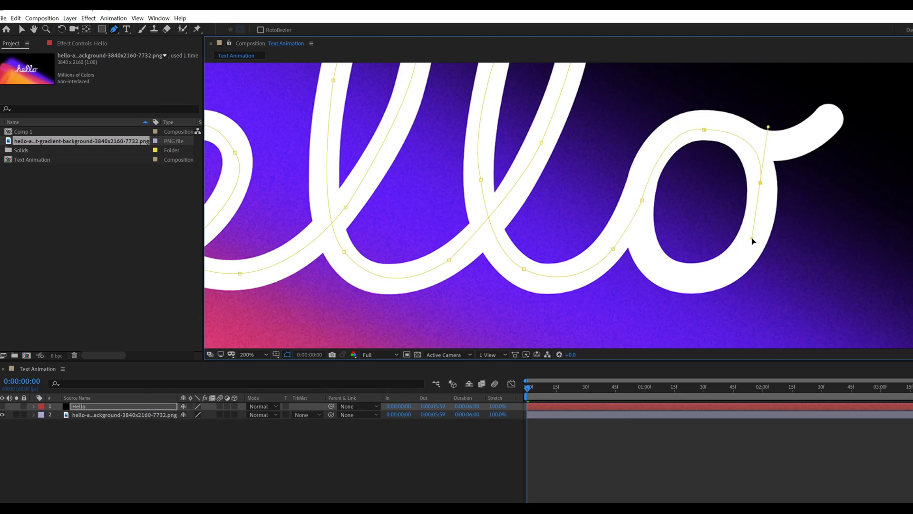
pyautogui.moveTo(708, 281); pyautogui.dragTo(655, 282)
pyautogui.hotkey('ctrl', 'z')
pyautogui.moveTo(739, 257)
pyautogui.mouseDown()
pyautogui.moveTo(719, 262)
pyautogui.moveTo(728, 265)
pyautogui.mouseUp()
pyautogui.moveTo(664, 264); pyautogui.dragTo(607, 242)
pyautogui.moveTo(652, 160)
pyautogui.mouseDown()
pyautogui.moveTo(695, 116)
pyautogui.moveTo(703, 92)
pyautogui.moveTo(695, 75)
pyautogui.moveTo(654, 157)
pyautogui.mouseUp()
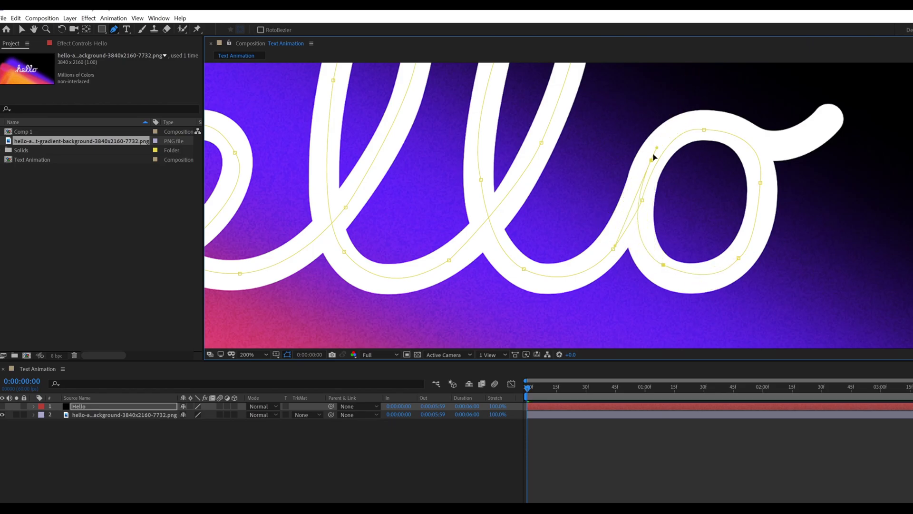
# Step: Finish the mask path over the o's top and along its tail to the tip, adjusting the end curve handles
pyautogui.moveTo(706, 123); pyautogui.dragTo(785, 146)
pyautogui.moveTo(834, 121)
pyautogui.mouseDown()
pyautogui.moveTo(844, 111)
pyautogui.moveTo(830, 115)
pyautogui.mouseUp()
pyautogui.moveTo(786, 146); pyautogui.dragTo(782, 151)
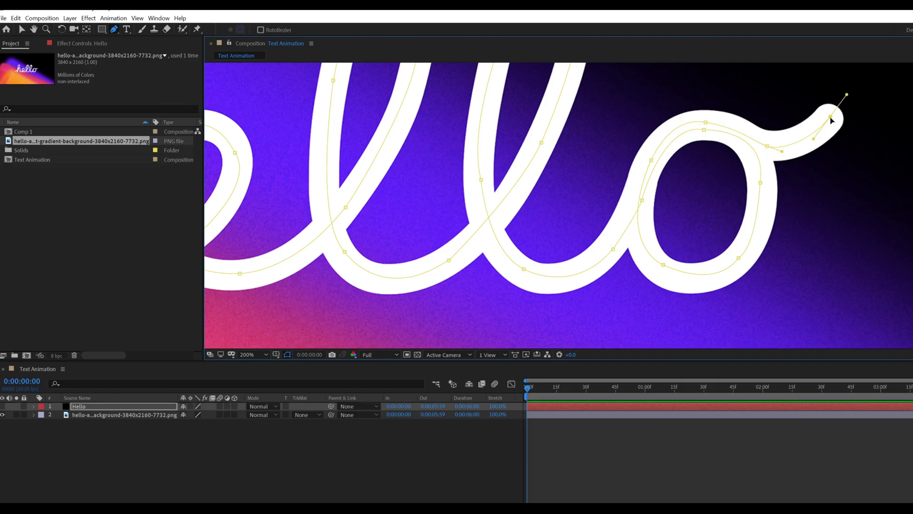
pyautogui.moveTo(847, 92); pyautogui.dragTo(838, 85)
# Step: Hide the hello background image, then show and select the Hello solid
pyautogui.click(4, 415)
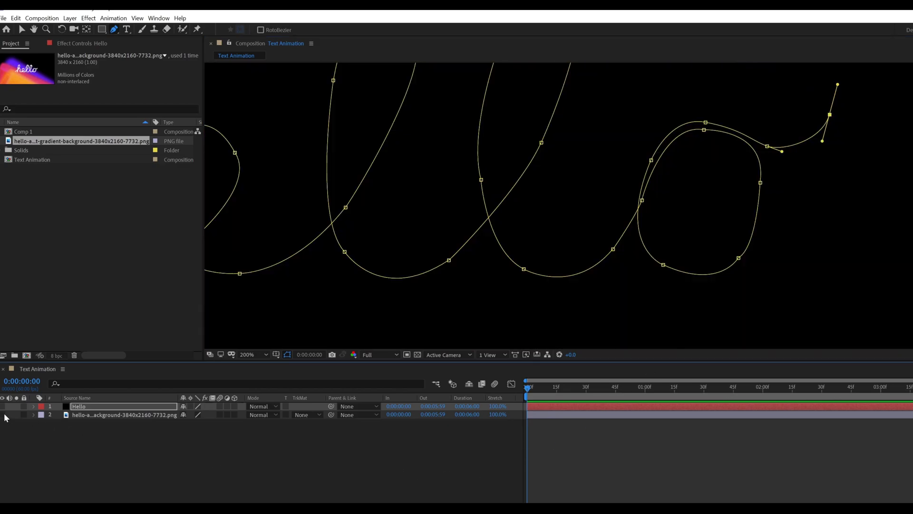
pyautogui.click(81, 409)
pyautogui.scroll(-2, 514, 241)
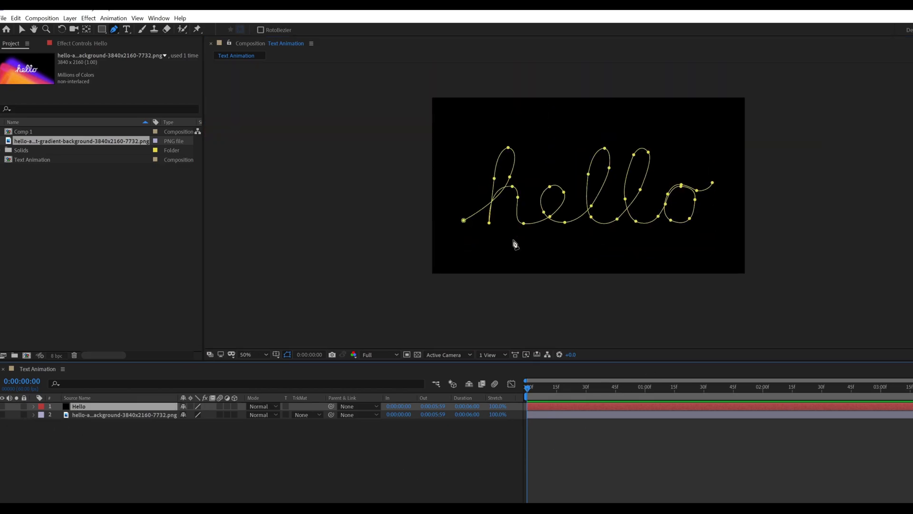
pyautogui.click(340, 471)
pyautogui.click(176, 407)
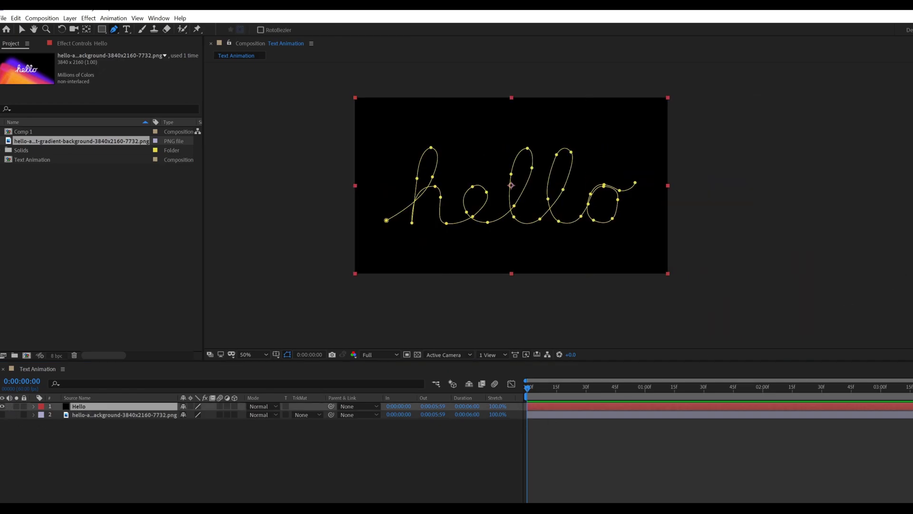
# Step: Find the Thicc Stroke effect and apply it to the Hello solid
pyautogui.write('thicc')
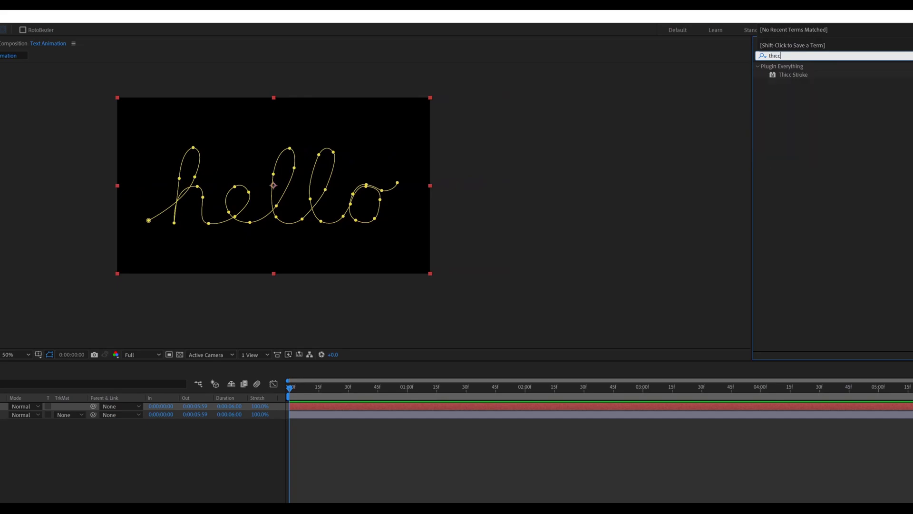
pyautogui.moveTo(800, 74); pyautogui.dragTo(315, 175)
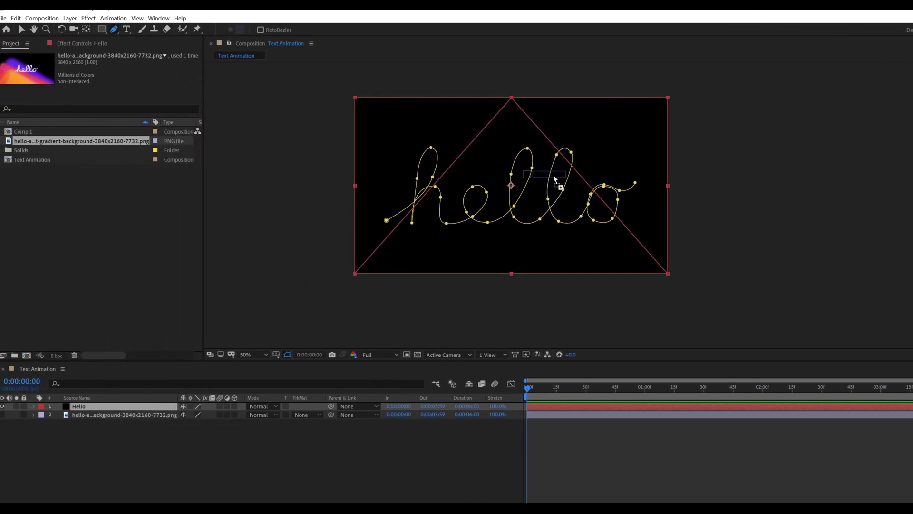
pyautogui.scroll(2, 552, 173)
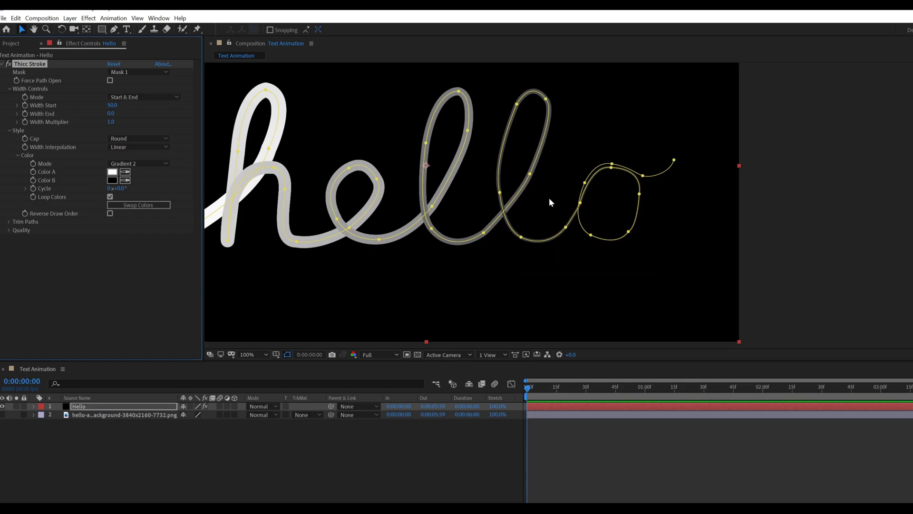
pyautogui.moveTo(611, 201); pyautogui.dragTo(761, 219)
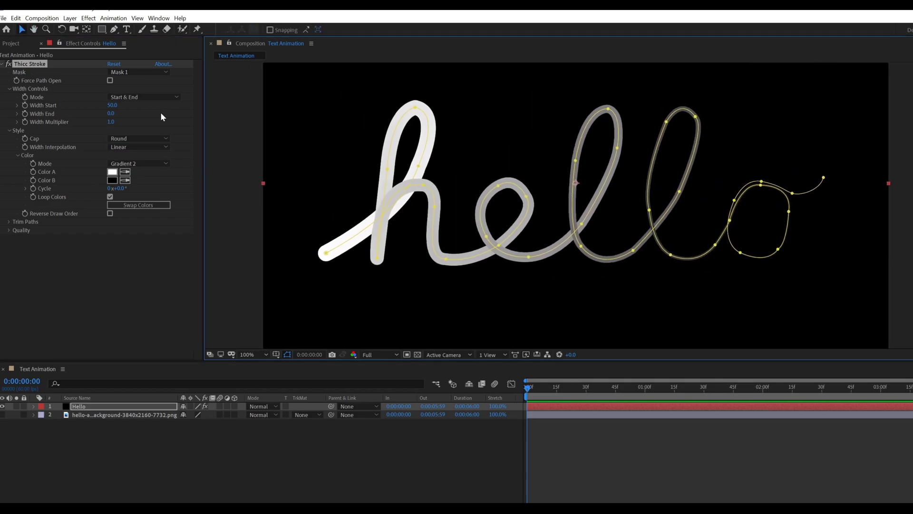
# Step: Set the Thicc Stroke Width End to 50 so the line's end matches its starting thickness
pyautogui.click(113, 113)
pyautogui.write('5')
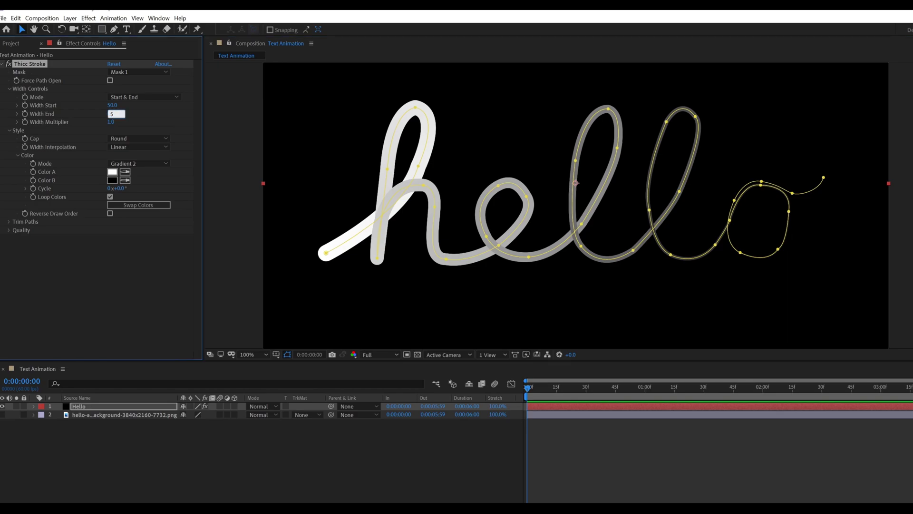
pyautogui.write('0')
pyautogui.press('Return')
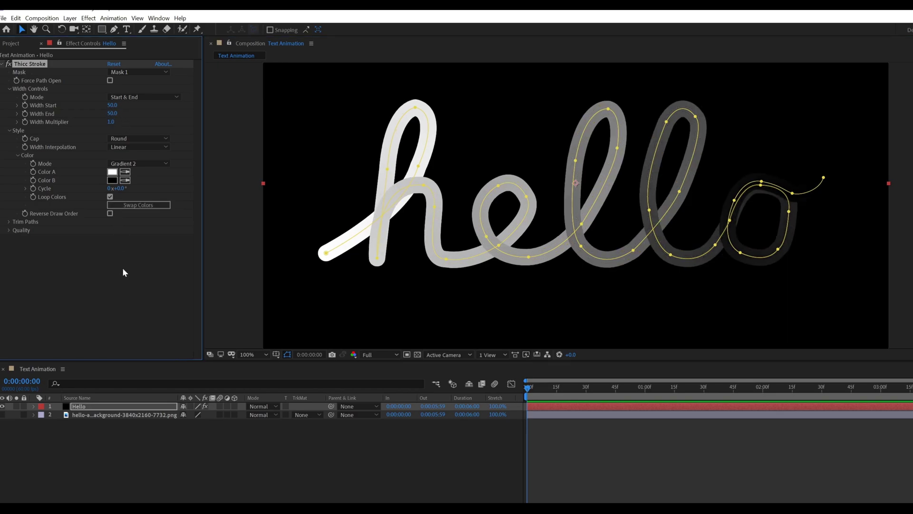
pyautogui.click(122, 266)
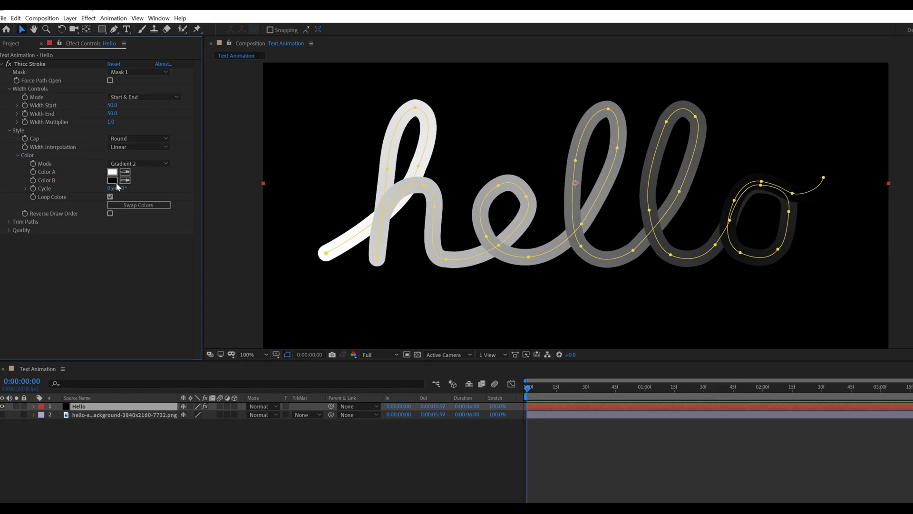
# Step: Change the stroke's gradient Color B to white (FFFFFF)
pyautogui.click(113, 180)
pyautogui.moveTo(173, 369); pyautogui.dragTo(121, 263)
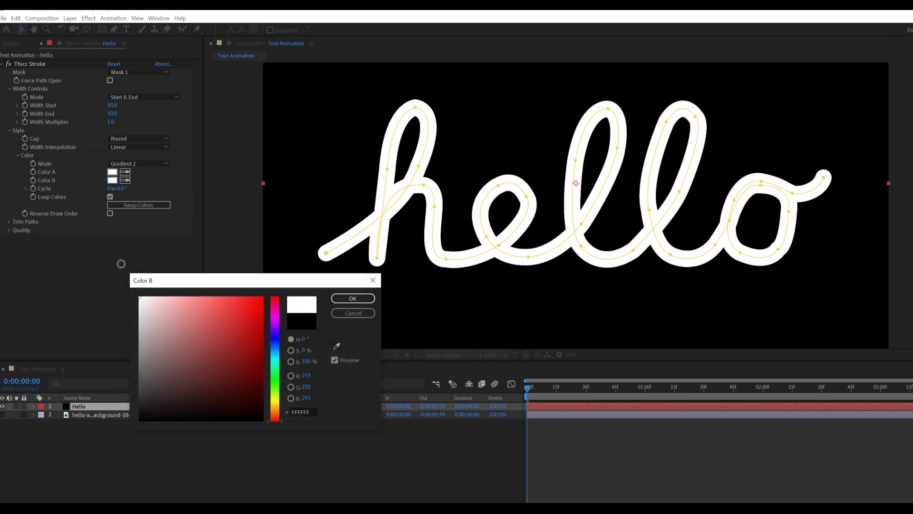
pyautogui.click(334, 299)
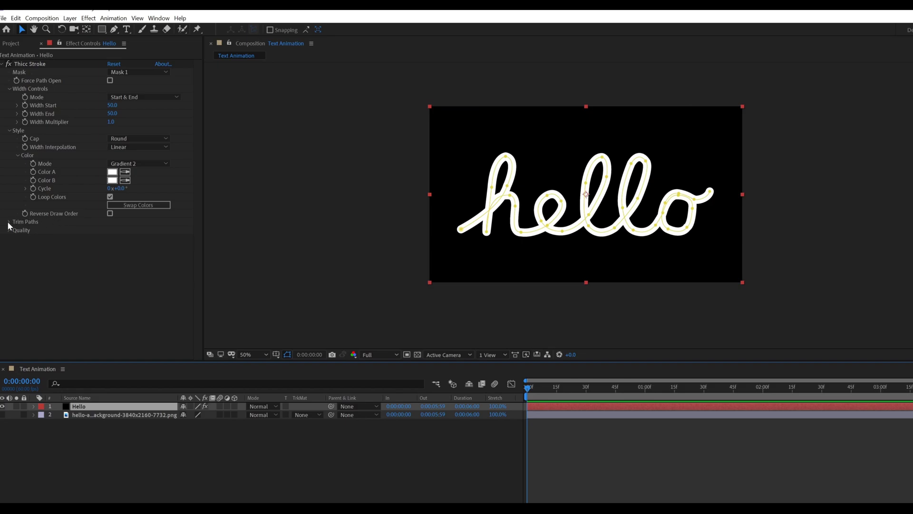
# Step: Keyframe the Trim Paths End from 0% at the composition start to 100% at 2 seconds, then scrub through the write-on
pyautogui.click(9, 221)
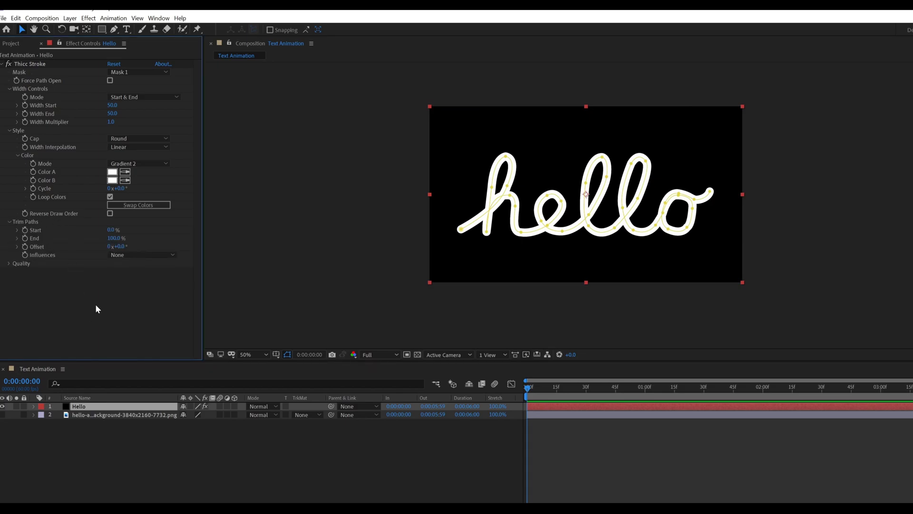
pyautogui.click(26, 238)
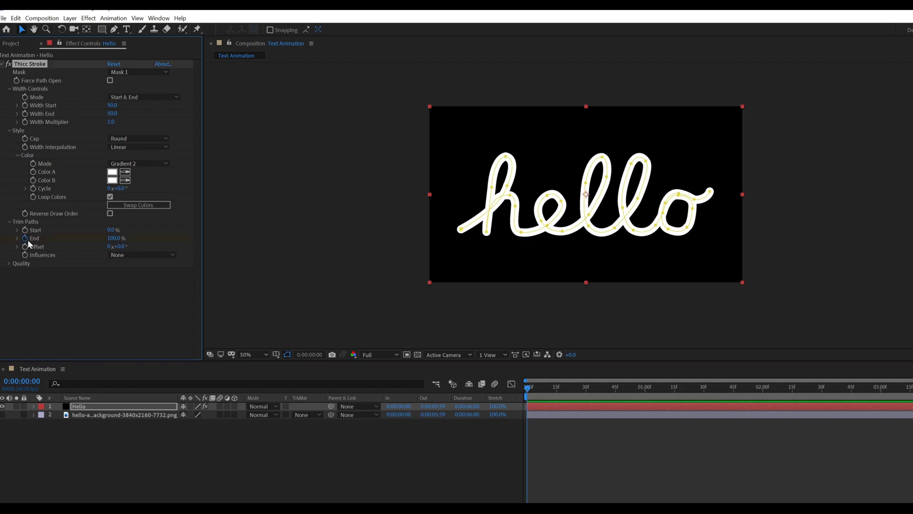
pyautogui.moveTo(113, 238); pyautogui.dragTo(59, 237)
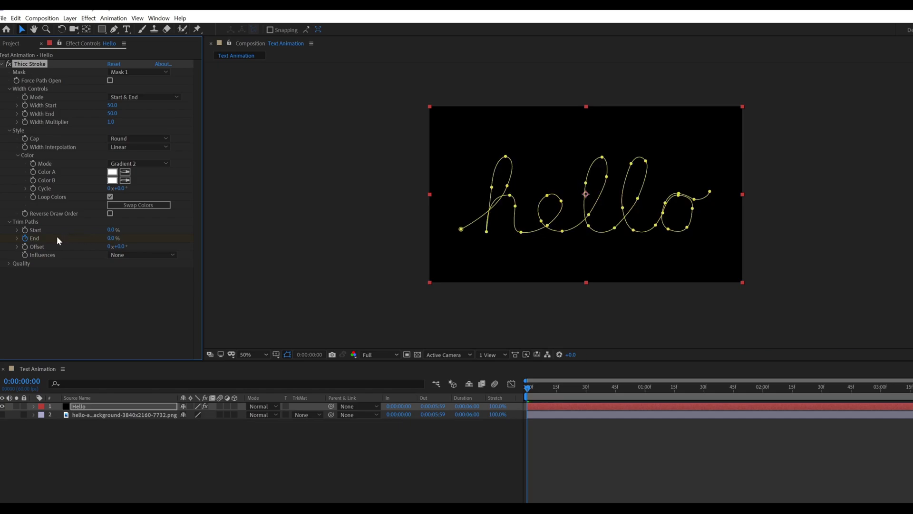
pyautogui.click(762, 391)
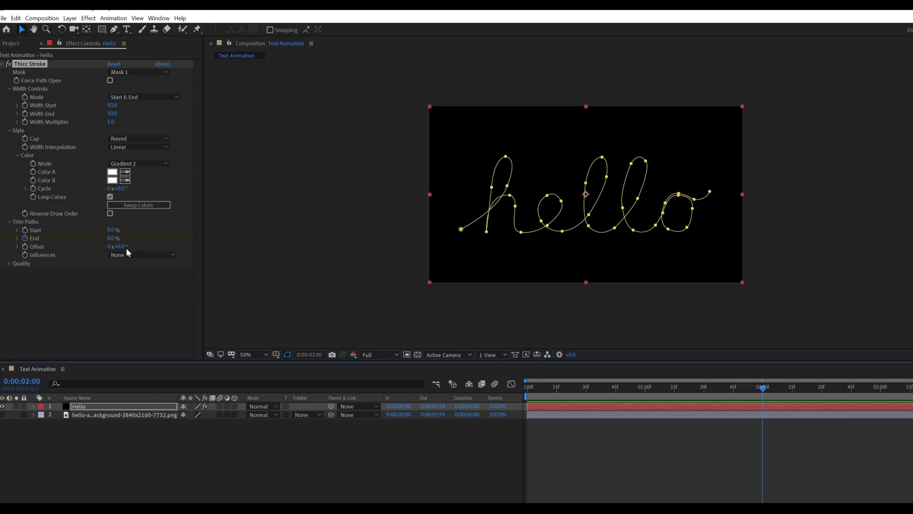
pyautogui.moveTo(112, 237); pyautogui.dragTo(172, 242)
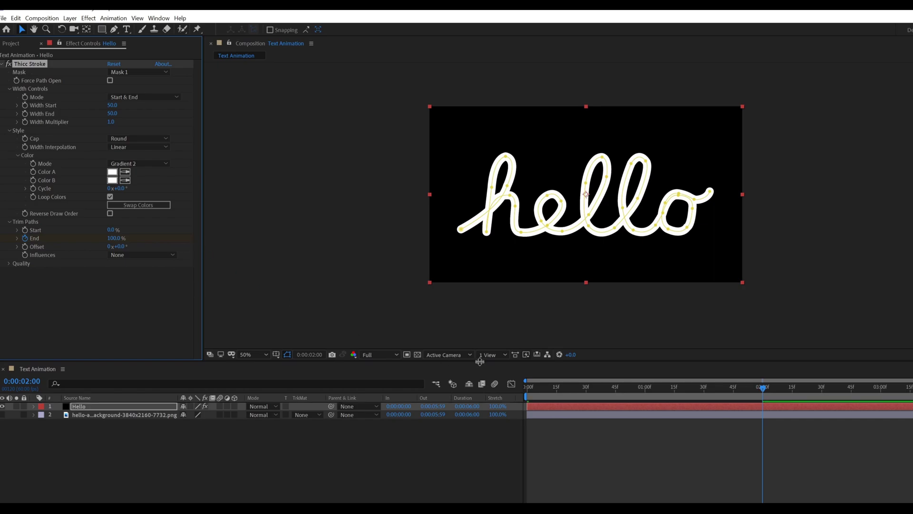
pyautogui.moveTo(627, 386); pyautogui.dragTo(707, 386)
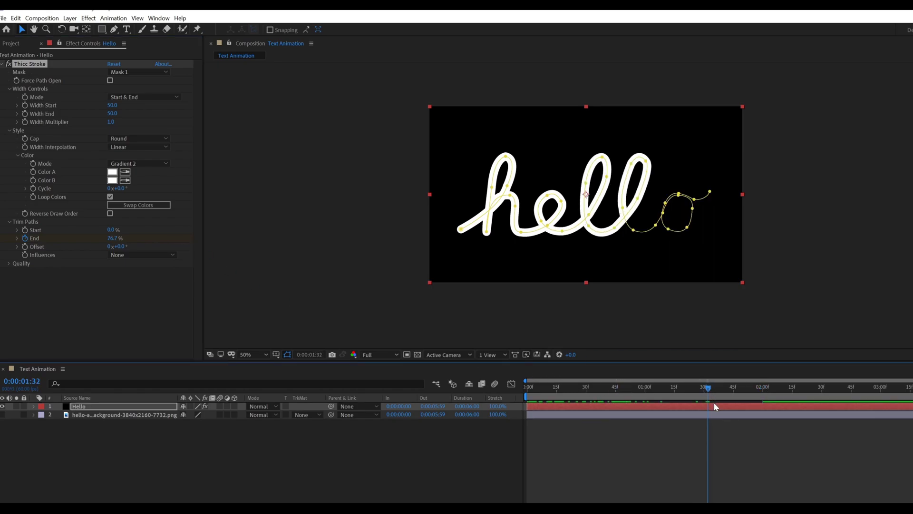
# Step: Reveal the Hello layer's End keyframes, apply Easy Ease to both, and preview the animation from the start
pyautogui.click(718, 403)
pyautogui.press('u')
pyautogui.moveTo(779, 420); pyautogui.dragTo(477, 424)
pyautogui.press('F9')
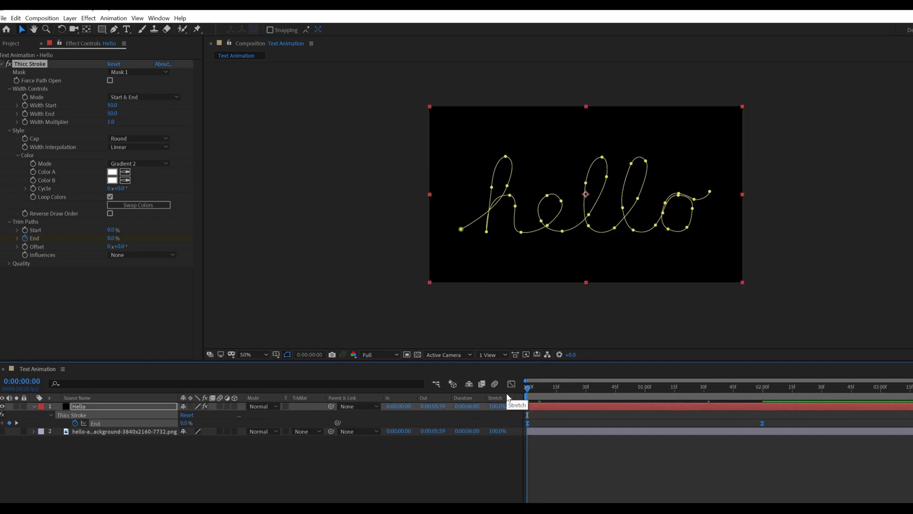
pyautogui.press('Home')
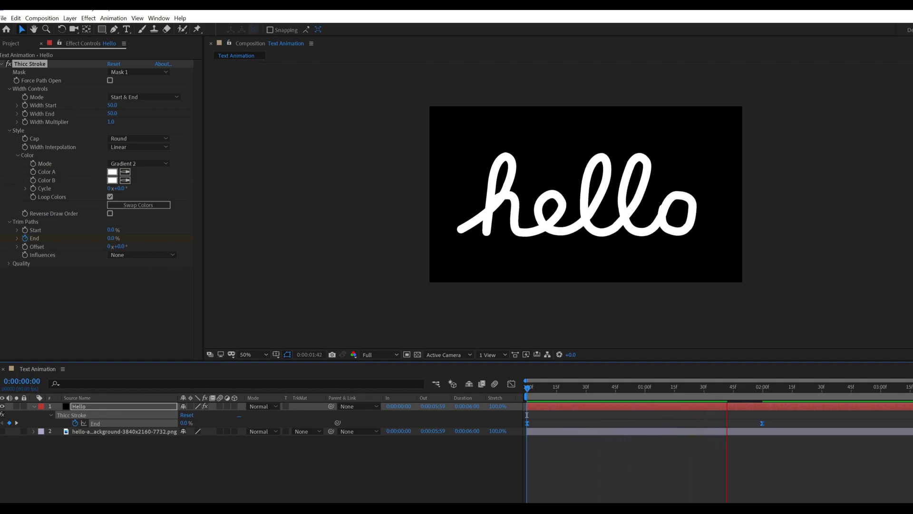
pyautogui.click(570, 290)
# Step: Smooth the h's arch by adjusting the curve handles of the mask point at its top with the Pen tool
pyautogui.scroll(1, 566, 276)
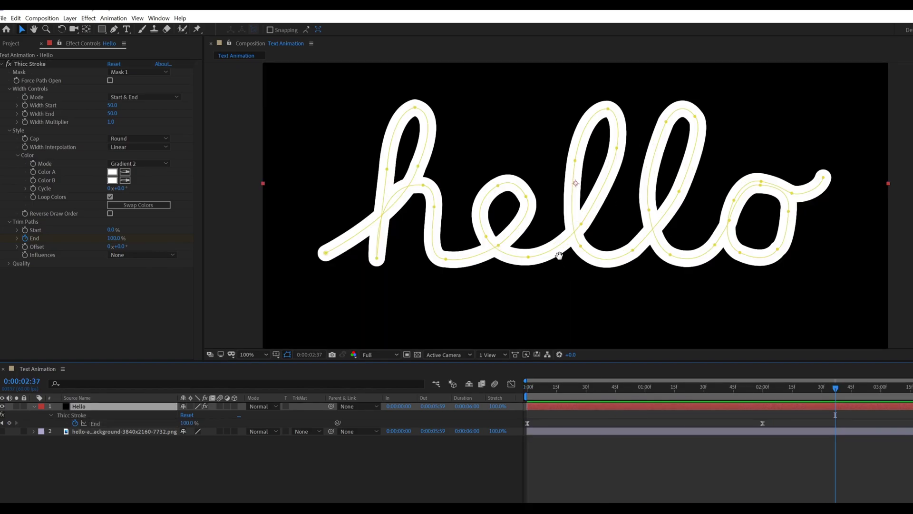
pyautogui.moveTo(559, 255); pyautogui.dragTo(635, 260)
pyautogui.scroll(1, 547, 214)
pyautogui.moveTo(547, 214); pyautogui.dragTo(571, 240)
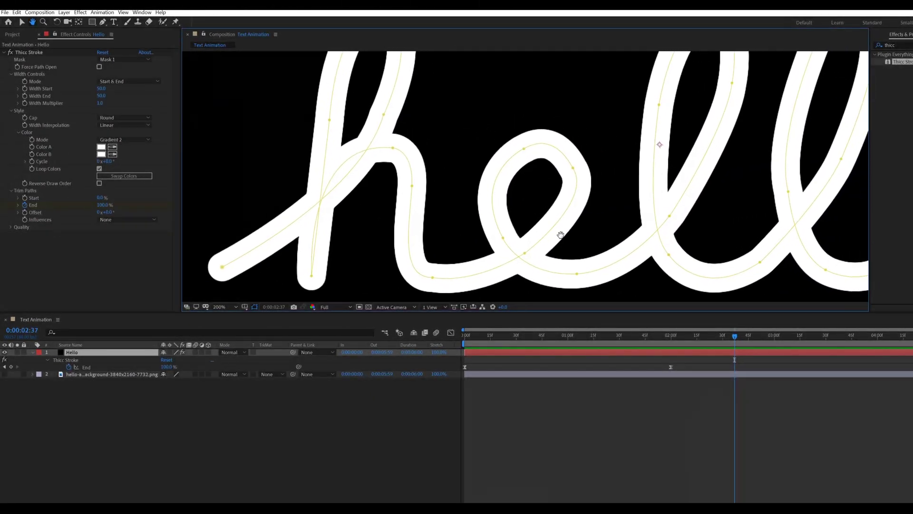
pyautogui.press('v')
pyautogui.click(160, 423)
pyautogui.click(77, 351)
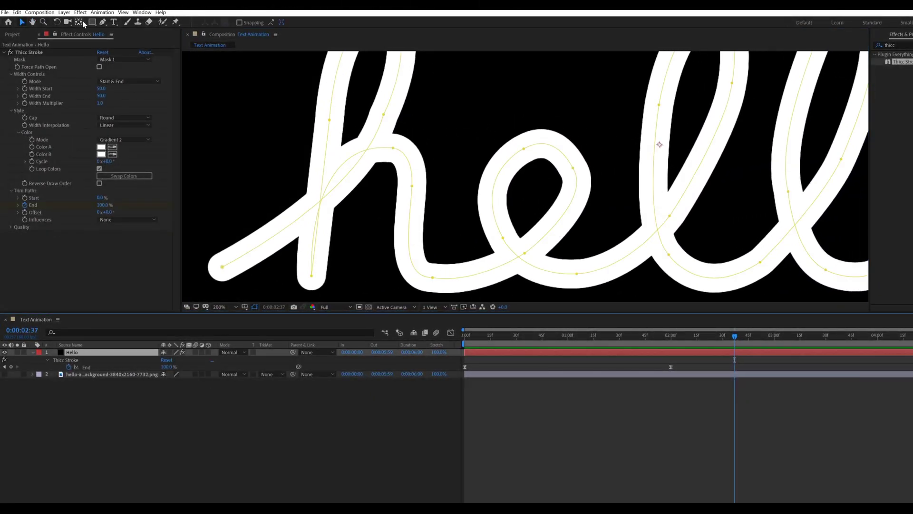
pyautogui.click(101, 22)
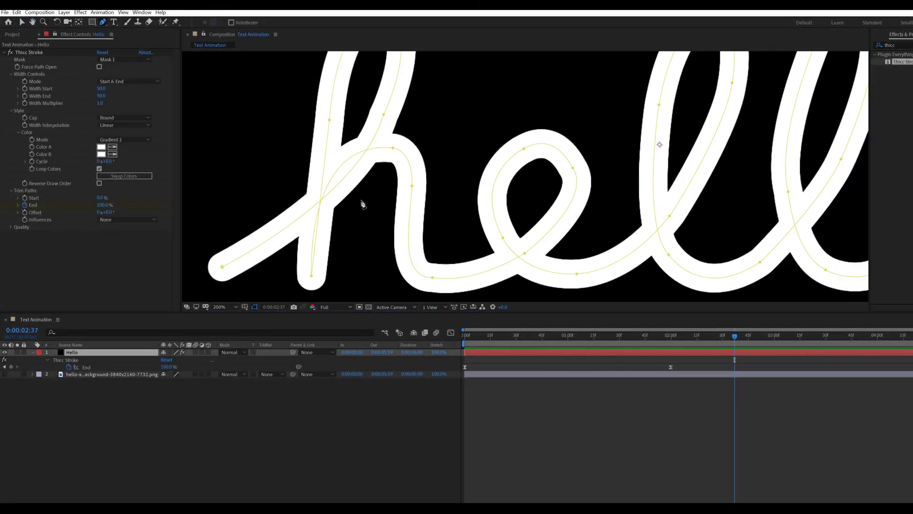
pyautogui.click(392, 149)
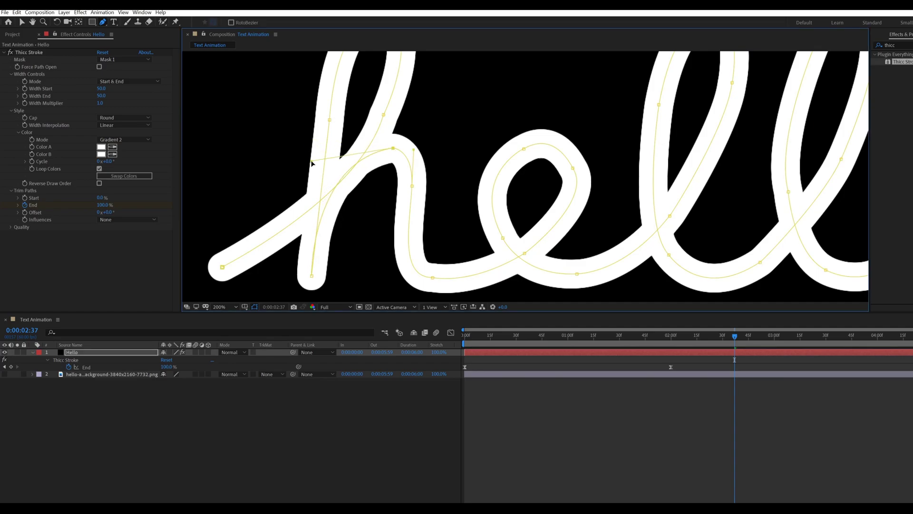
pyautogui.press(',')
pyautogui.click(454, 146)
pyautogui.moveTo(442, 185)
pyautogui.mouseDown()
pyautogui.moveTo(416, 187)
pyautogui.moveTo(398, 175)
pyautogui.mouseUp()
pyautogui.press('.')
# Step: Round the e's loop by adding a mask point on its lower right curve and repositioning its two upper points
pyautogui.click(518, 134)
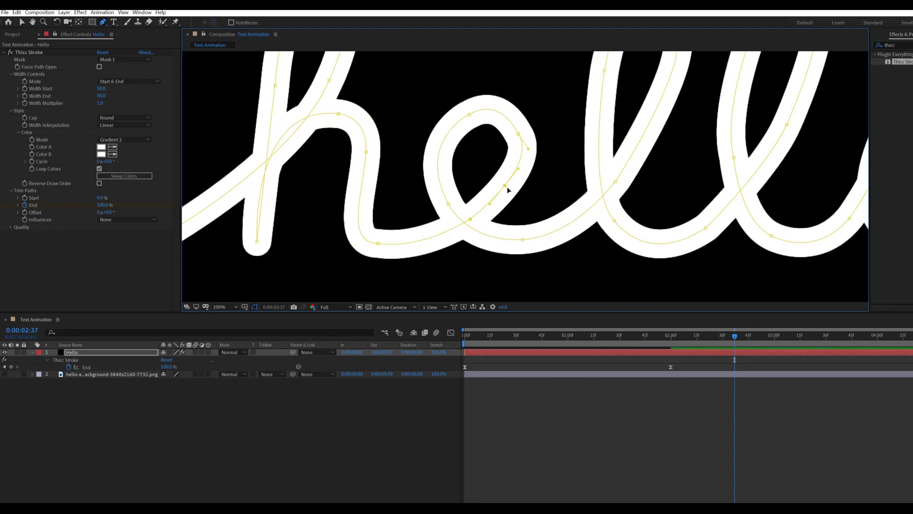
pyautogui.click(508, 190)
pyautogui.moveTo(470, 114); pyautogui.dragTo(466, 111)
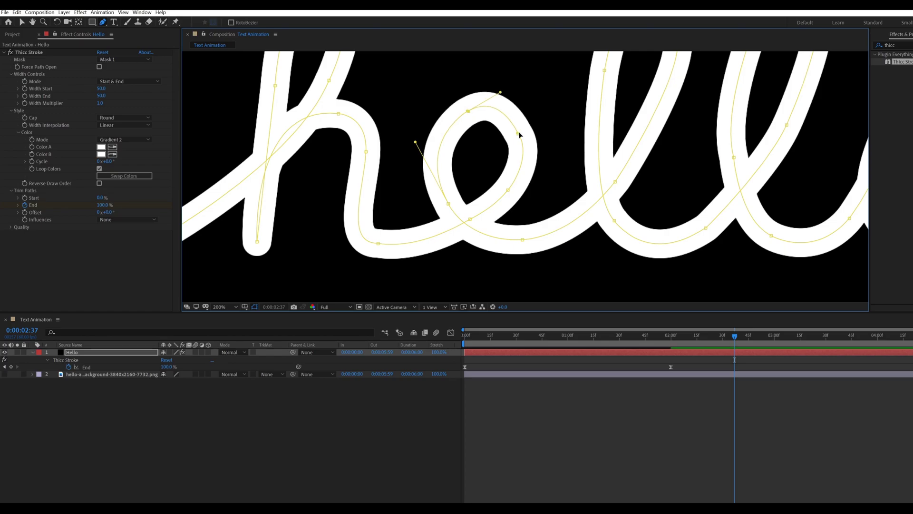
pyautogui.moveTo(518, 133); pyautogui.dragTo(524, 131)
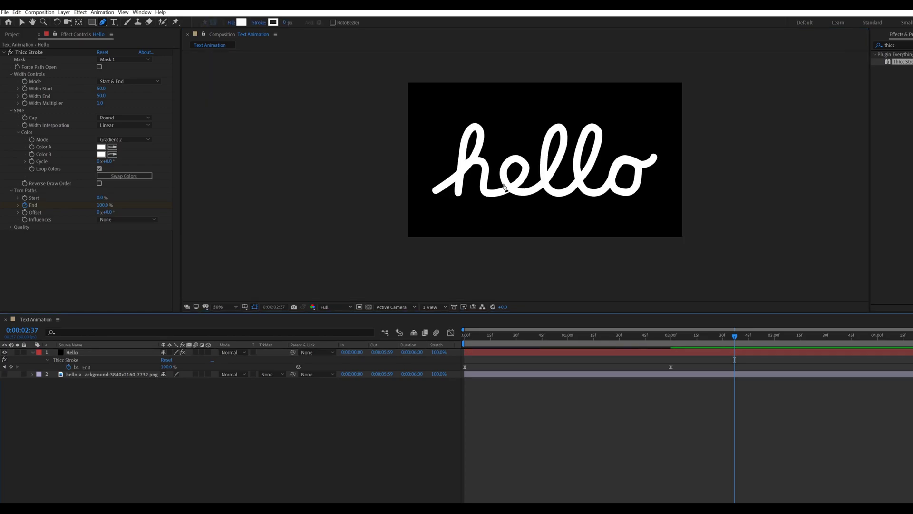
# Step: Add a mask point at the base of the first l and adjust it to round the bottom curve
pyautogui.scroll(2, 505, 188)
pyautogui.keyDown('ctrl'); pyautogui.click(596, 200); pyautogui.keyUp('ctrl')
pyautogui.moveTo(693, 99); pyautogui.dragTo(463, 130)
pyautogui.click(420, 275)
pyautogui.moveTo(420, 273)
pyautogui.mouseDown()
pyautogui.moveTo(476, 262)
pyautogui.moveTo(422, 274)
pyautogui.mouseUp()
pyautogui.moveTo(538, 195); pyautogui.dragTo(498, 188)
pyautogui.click(516, 149)
pyautogui.moveTo(516, 149); pyautogui.dragTo(476, 144)
pyautogui.click(294, 415)
# Step: Reshape the o by repositioning its side and top mask points and adding a point along its base
pyautogui.moveTo(629, 257); pyautogui.dragTo(645, 238)
pyautogui.moveTo(648, 191); pyautogui.dragTo(651, 194)
pyautogui.moveTo(563, 264); pyautogui.dragTo(564, 260)
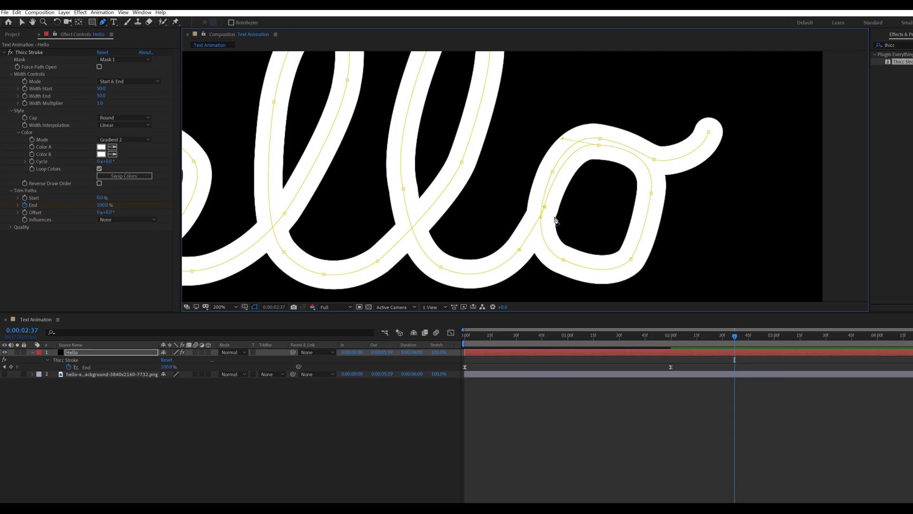
pyautogui.moveTo(552, 172); pyautogui.dragTo(554, 176)
pyautogui.click(600, 139)
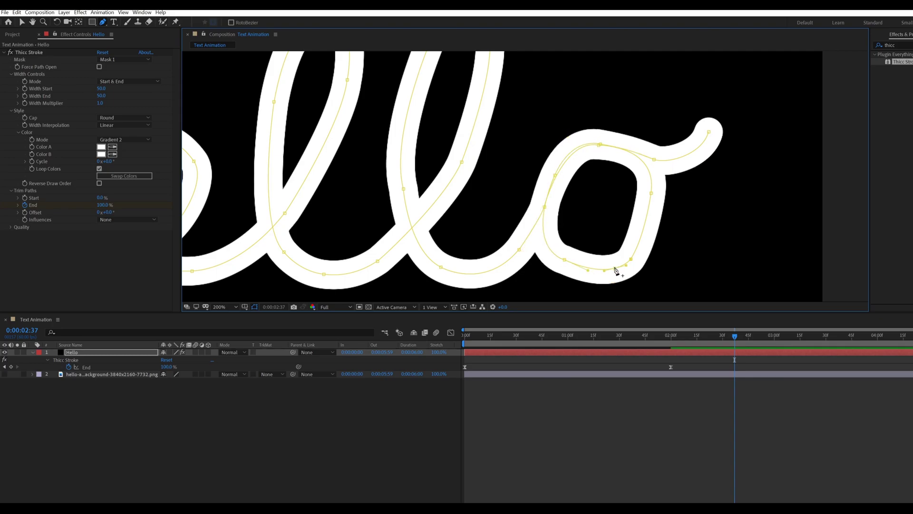
pyautogui.click(630, 258)
pyautogui.moveTo(631, 256); pyautogui.dragTo(591, 272)
pyautogui.click(591, 270)
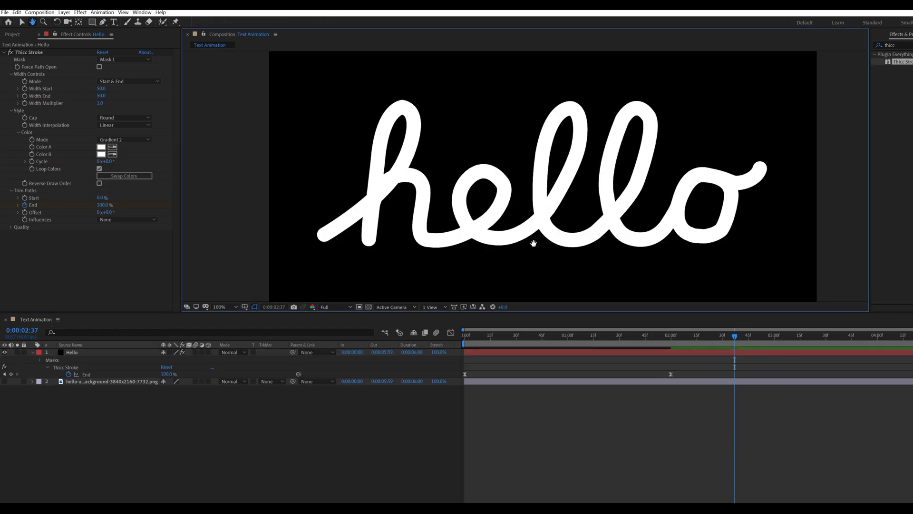
# Step: Smooth the second l's left stem by adding a mask point partway up and shifting the point below it
pyautogui.moveTo(534, 244)
pyautogui.mouseDown()
pyautogui.moveTo(589, 251)
pyautogui.moveTo(532, 248)
pyautogui.mouseUp()
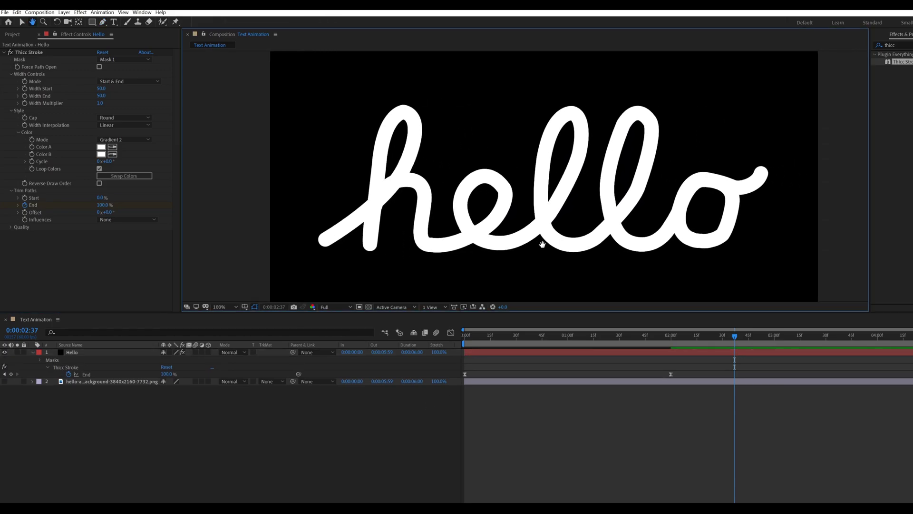
pyautogui.moveTo(661, 253); pyautogui.dragTo(559, 189)
pyautogui.scroll(-1, 627, 251)
pyautogui.scroll(1, 600, 252)
pyautogui.click(633, 352)
pyautogui.press('.')
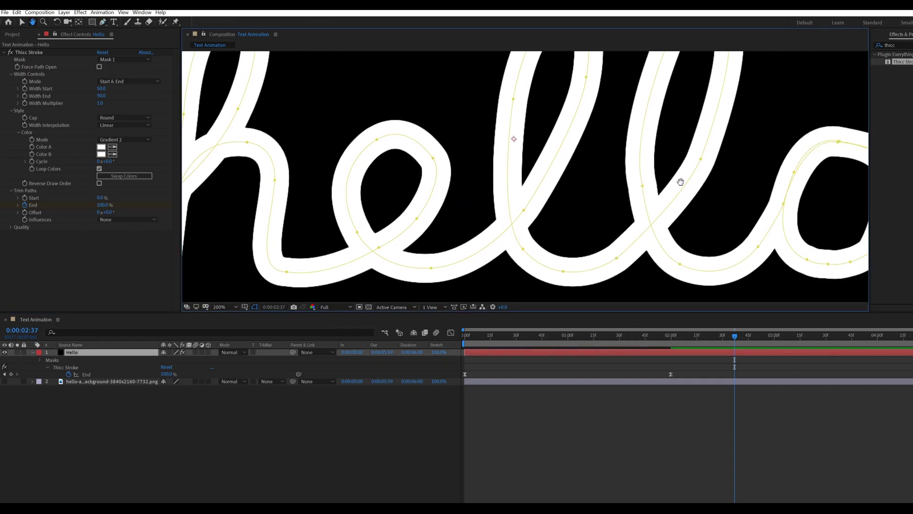
pyautogui.moveTo(704, 167); pyautogui.dragTo(667, 219)
pyautogui.press('g')
pyautogui.click(661, 210)
pyautogui.moveTo(605, 182); pyautogui.dragTo(609, 176)
pyautogui.moveTo(603, 236); pyautogui.dragTo(605, 241)
# Step: Reposition the two mask points at the top of the second l to round its loop
pyautogui.moveTo(675, 153); pyautogui.dragTo(642, 210)
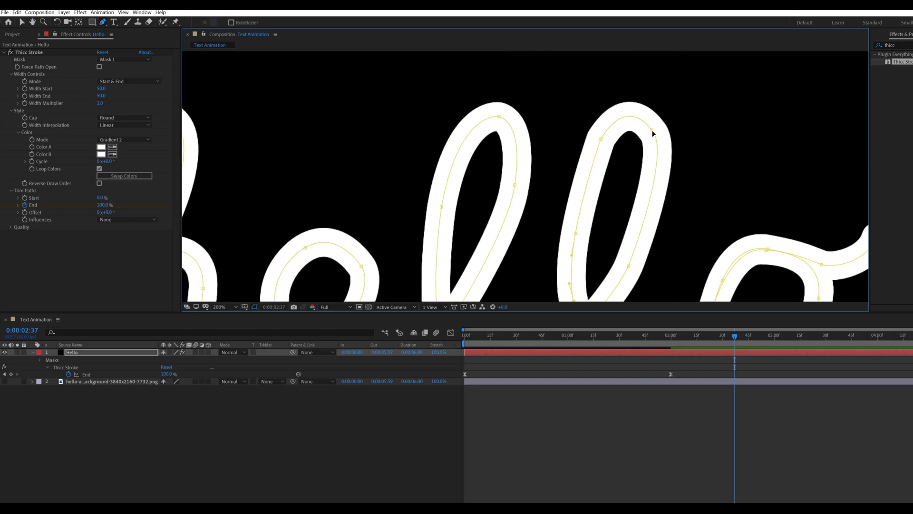
pyautogui.moveTo(652, 131); pyautogui.dragTo(658, 131)
pyautogui.moveTo(601, 139); pyautogui.dragTo(603, 144)
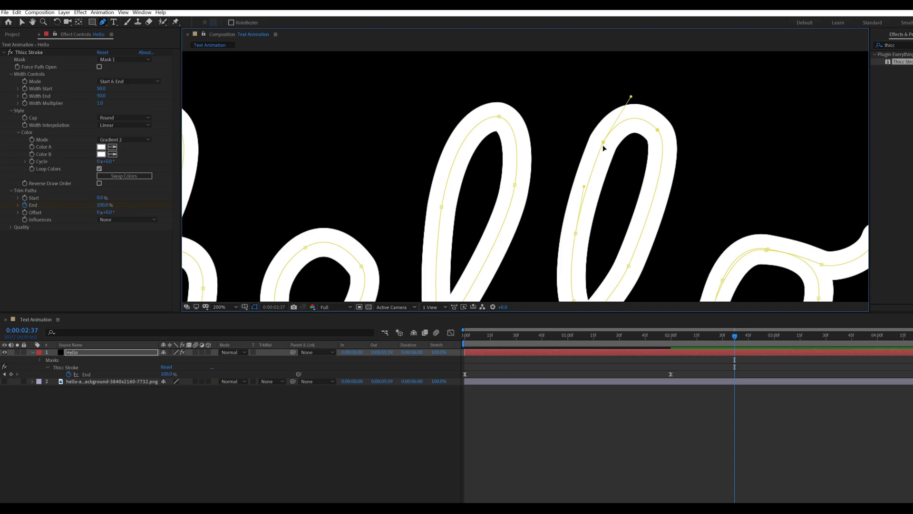
pyautogui.click(561, 418)
# Step: Select the Hello layer and nudge the mask point at the o's lower right corner slightly inward
pyautogui.scroll(-3, 531, 219)
pyautogui.scroll(2, 604, 198)
pyautogui.moveTo(602, 198); pyautogui.dragTo(475, 101)
pyautogui.scroll(1, 475, 101)
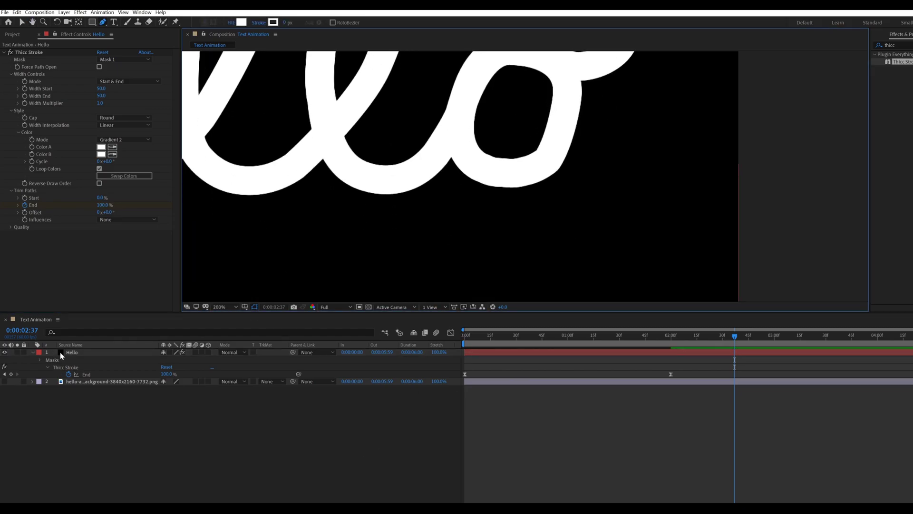
pyautogui.click(62, 352)
pyautogui.moveTo(549, 160); pyautogui.dragTo(547, 157)
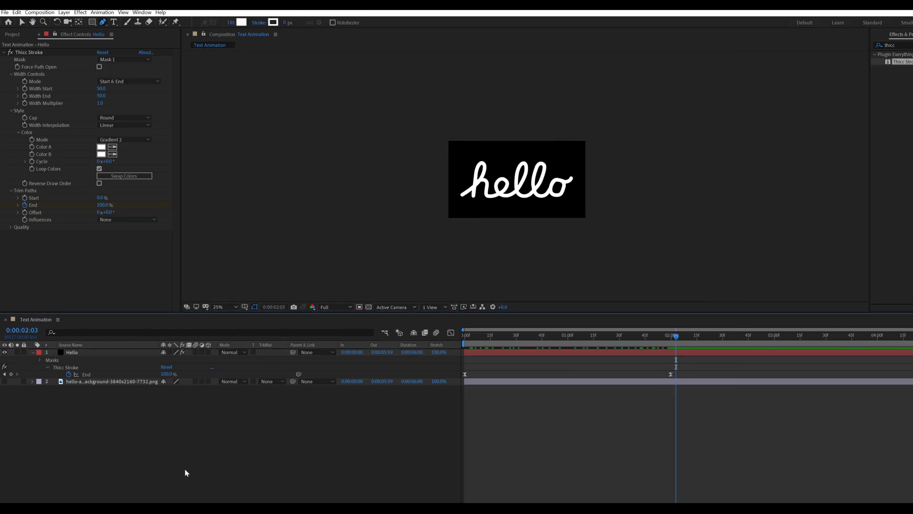
# Step: Collapse the Hello layer's properties and duplicate the layer
pyautogui.click(33, 353)
pyautogui.click(75, 352)
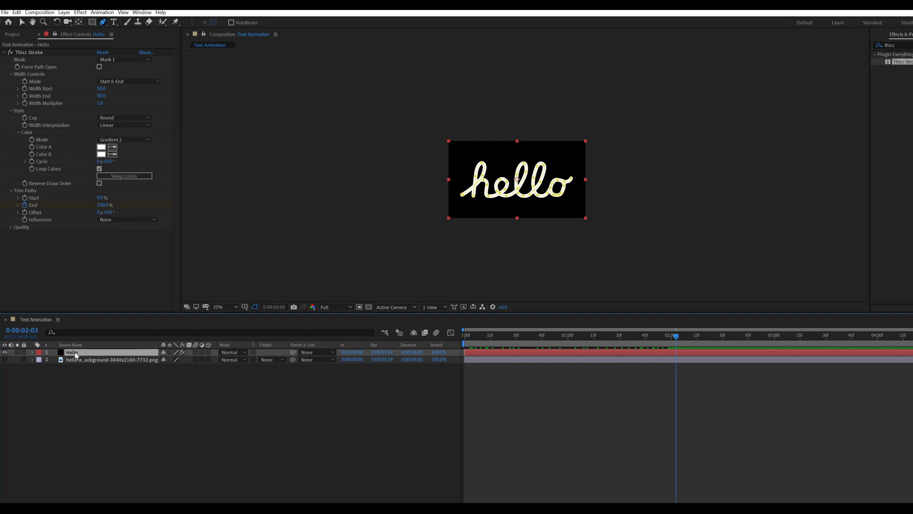
pyautogui.hotkey('ctrl', 'd')
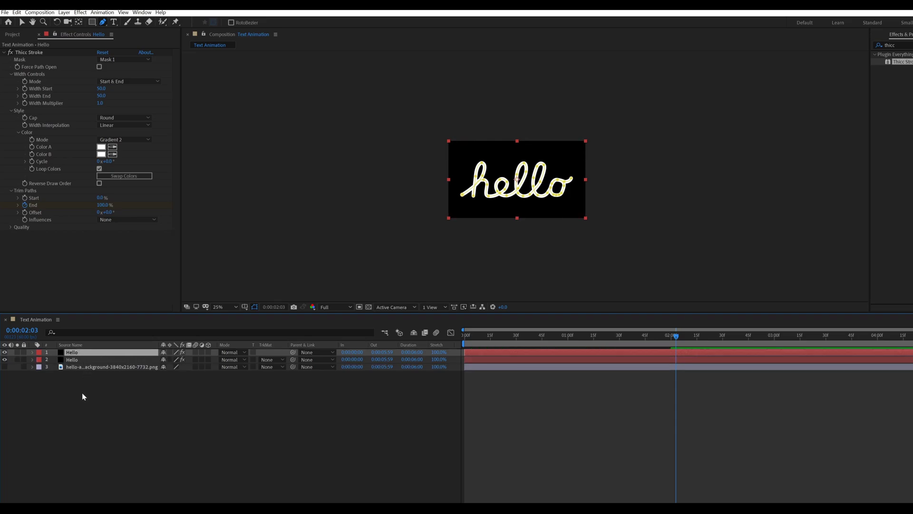
pyautogui.click(82, 393)
# Step: Reveal the top Hello layer's keyframes and add a Trim Paths Start keyframe of 100% at 0:00:02:00
pyautogui.click(80, 352)
pyautogui.press('u')
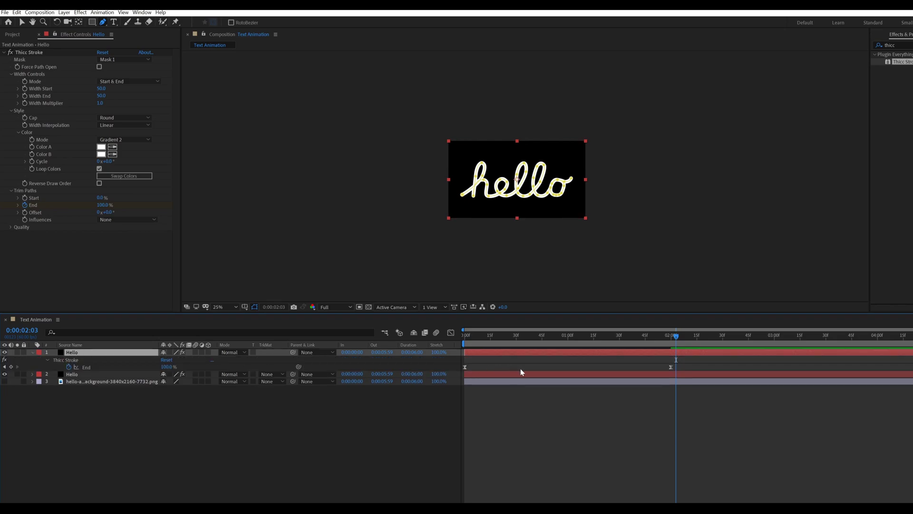
pyautogui.scroll(2, 527, 369)
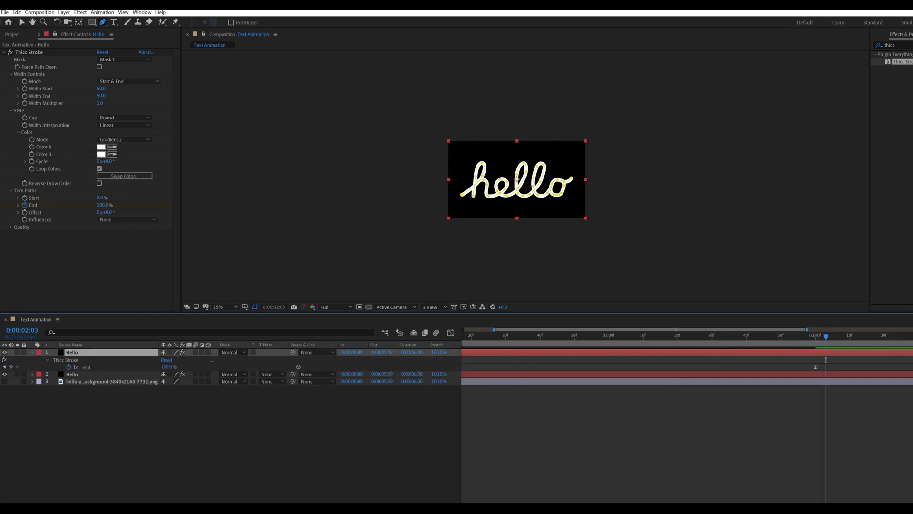
pyautogui.hscroll(-2, 527, 369)
pyautogui.click(878, 338)
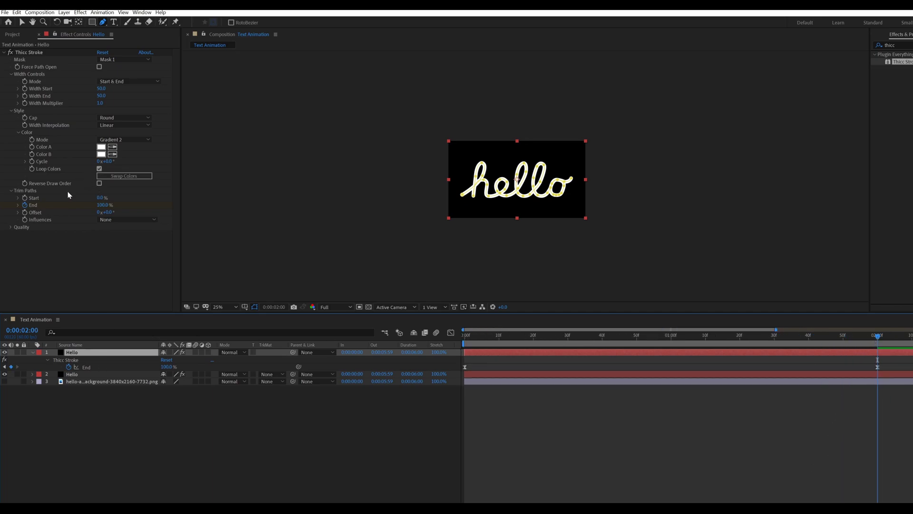
pyautogui.click(29, 199)
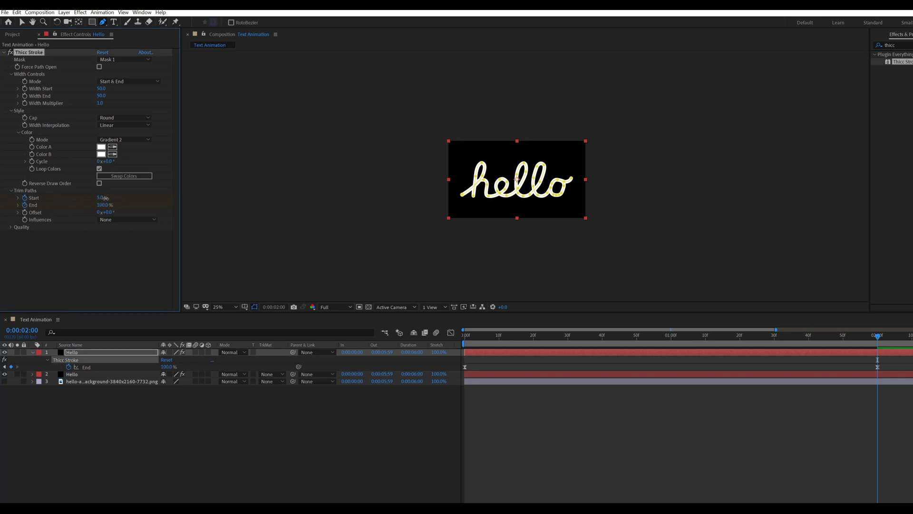
pyautogui.moveTo(106, 198); pyautogui.dragTo(122, 199)
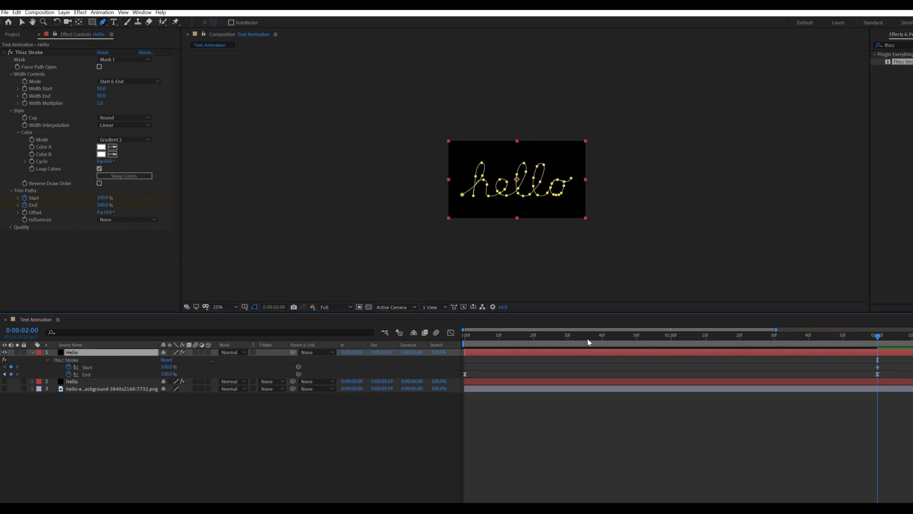
# Step: Set Trim Paths Start to 0% at 0:00:00:00 on the top Hello layer
pyautogui.moveTo(590, 339); pyautogui.dragTo(433, 335)
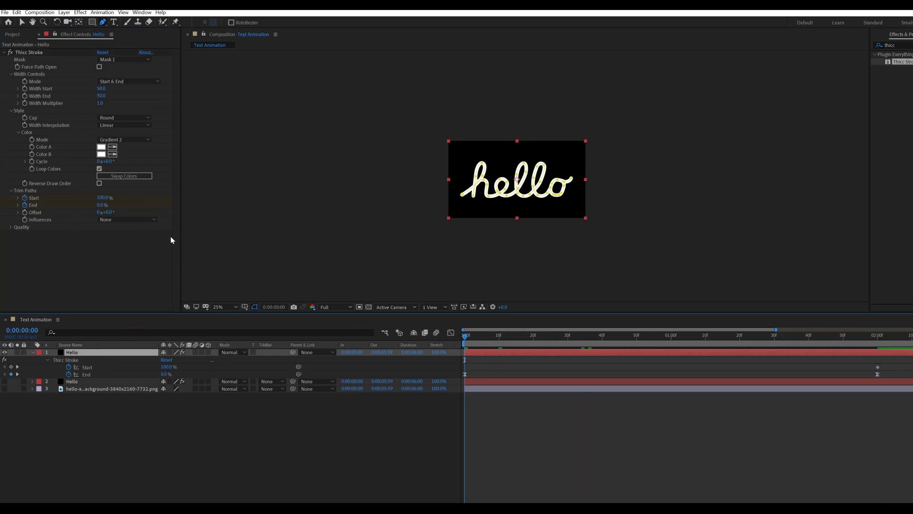
pyautogui.click(100, 198)
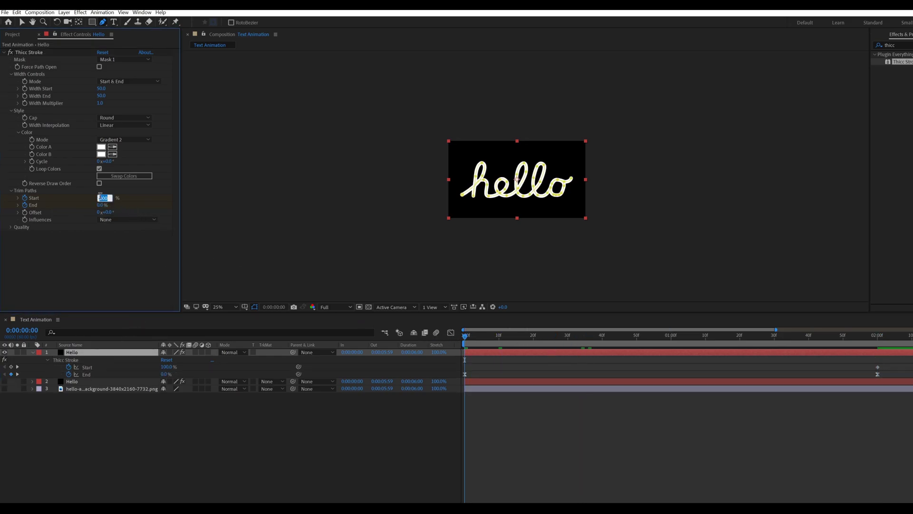
pyautogui.write('0')
pyautogui.press('Return')
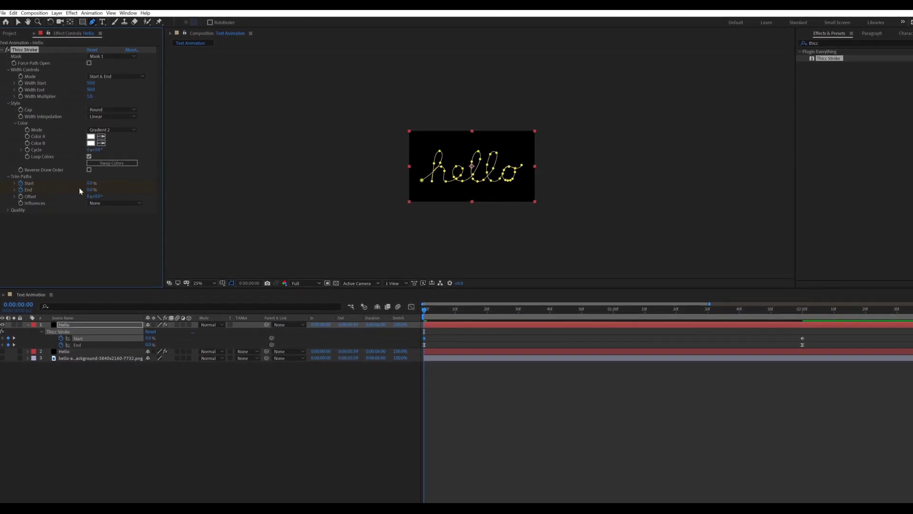
# Step: Shift both Trim Paths Start keyframes five frames later than the End keyframes and apply Easy Ease
pyautogui.moveTo(641, 334); pyautogui.dragTo(423, 341)
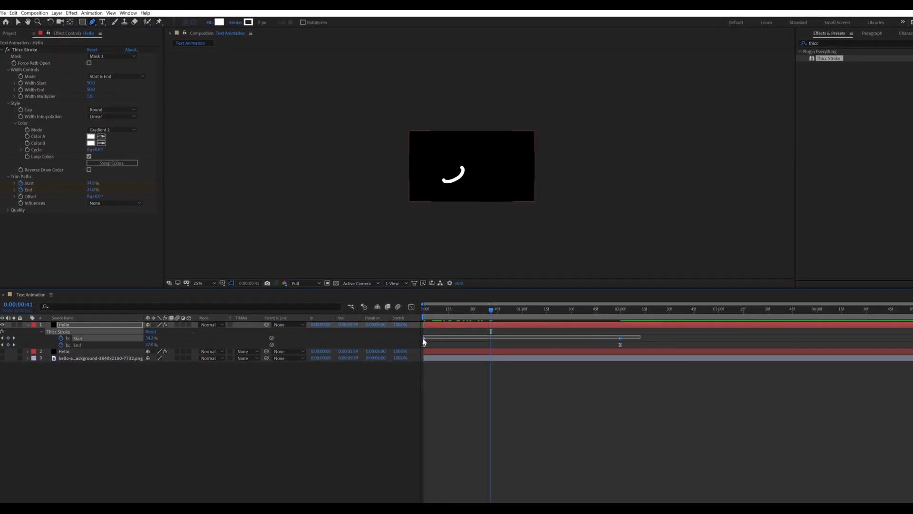
pyautogui.press('=')
pyautogui.press('=')
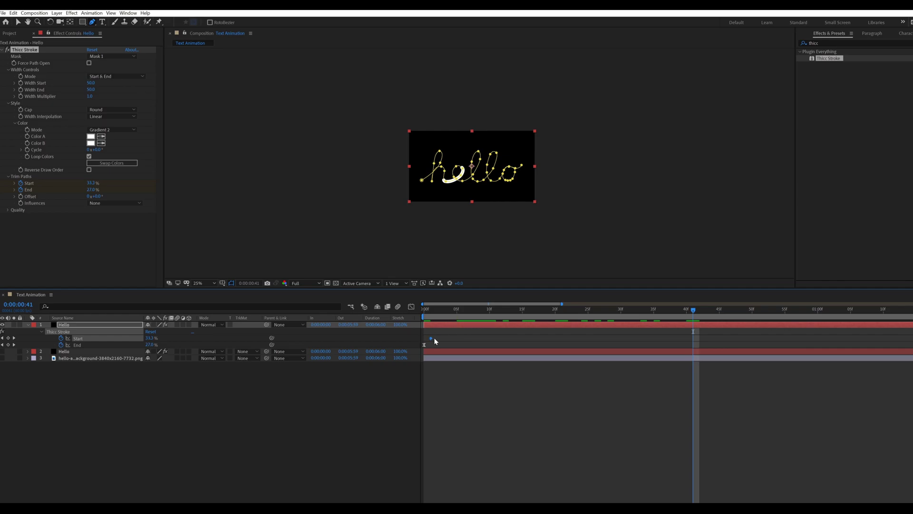
pyautogui.moveTo(434, 339)
pyautogui.mouseDown()
pyautogui.moveTo(457, 338)
pyautogui.moveTo(437, 308)
pyautogui.moveTo(699, 309)
pyautogui.moveTo(429, 338)
pyautogui.mouseUp()
pyautogui.click(456, 308)
pyautogui.click(509, 402)
pyautogui.press('-')
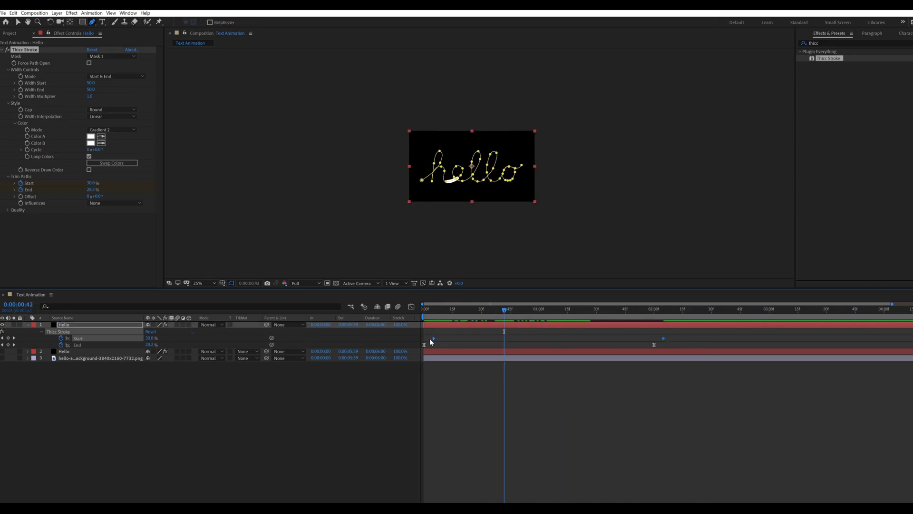
pyautogui.press('F9')
pyautogui.click(394, 391)
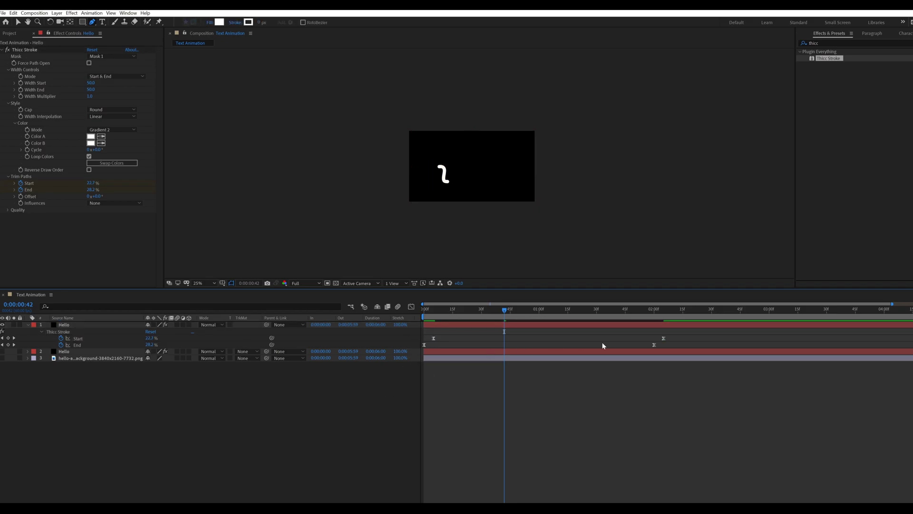
# Step: Set the trim path Influences of the top Hello layer's Thicc Stroke to Width
pyautogui.click(422, 338)
pyautogui.click(99, 203)
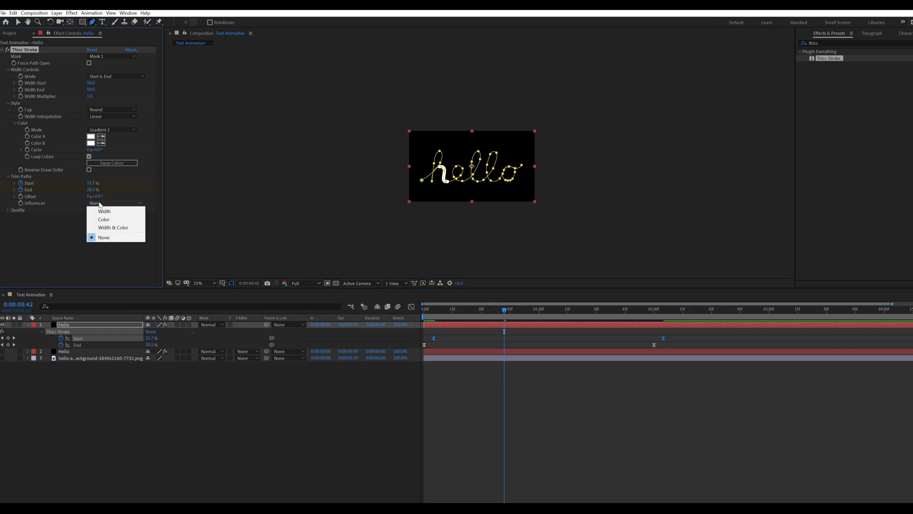
pyautogui.click(97, 212)
pyautogui.press('/')
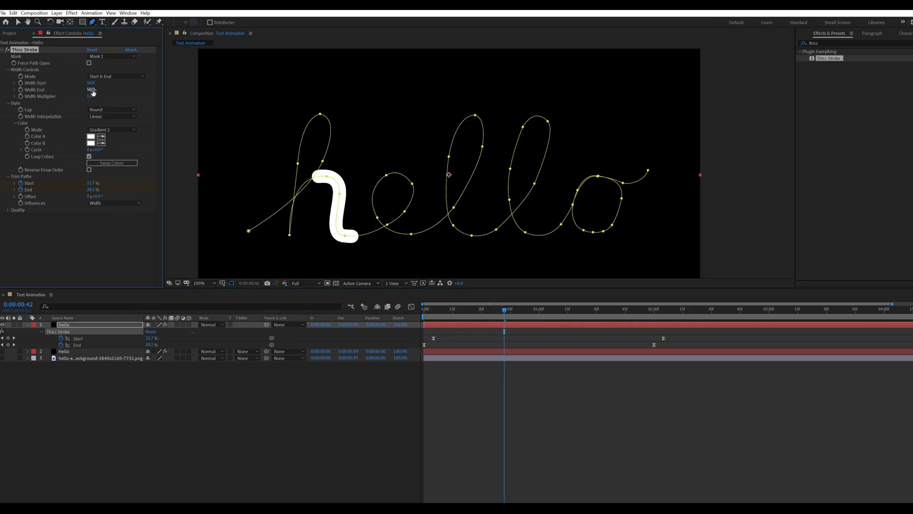
# Step: Set the stroke's Width End to 100 and Width Start to 0, and preview the tapered animation
pyautogui.click(91, 89)
pyautogui.press('Return')
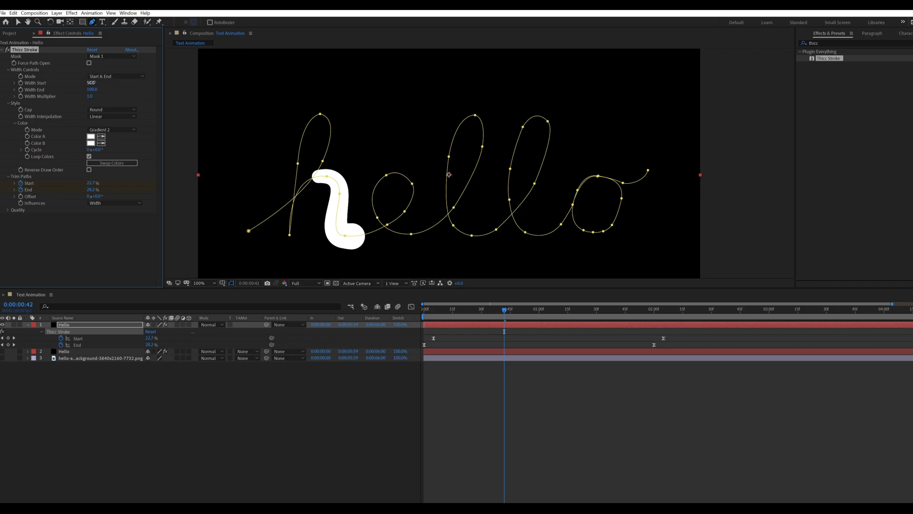
pyautogui.click(92, 83)
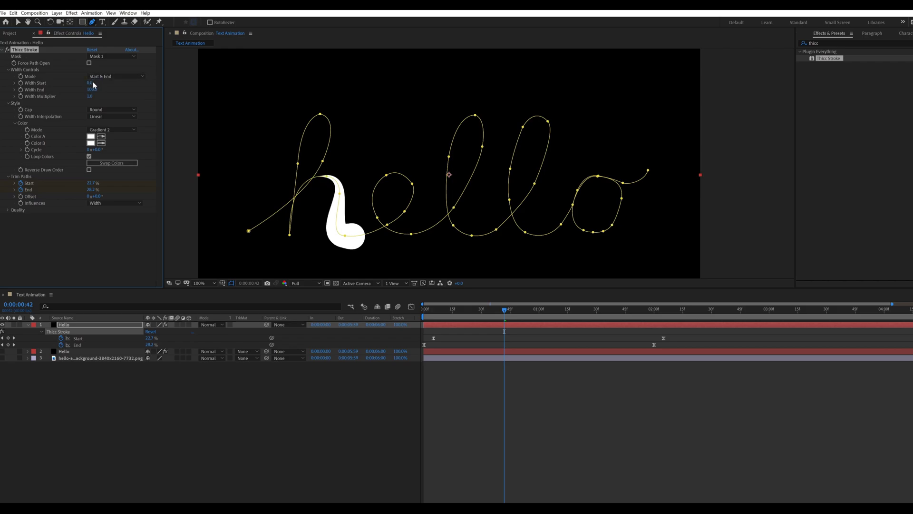
pyautogui.press('space')
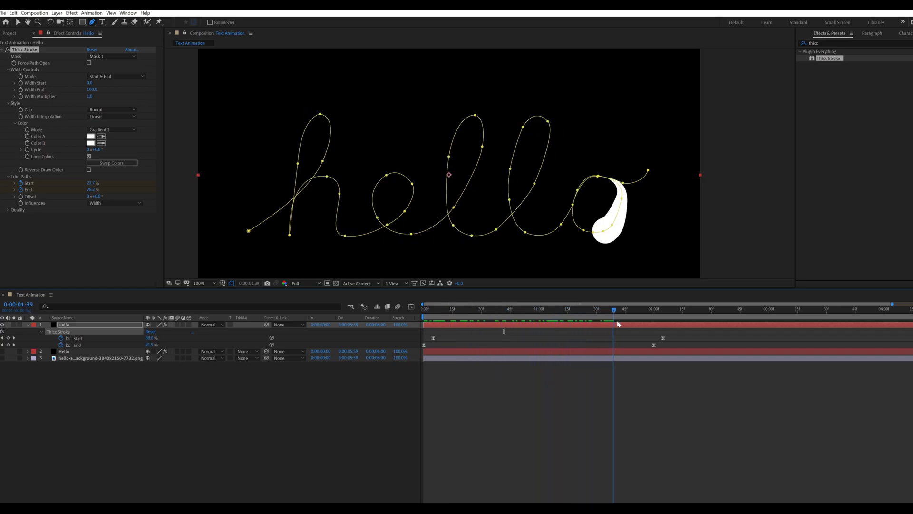
pyautogui.press('space')
# Step: Keyframe Width End at 100 at 0:00:02:00 and show the new keyframe with the layer's others
pyautogui.scroll(1, 671, 358)
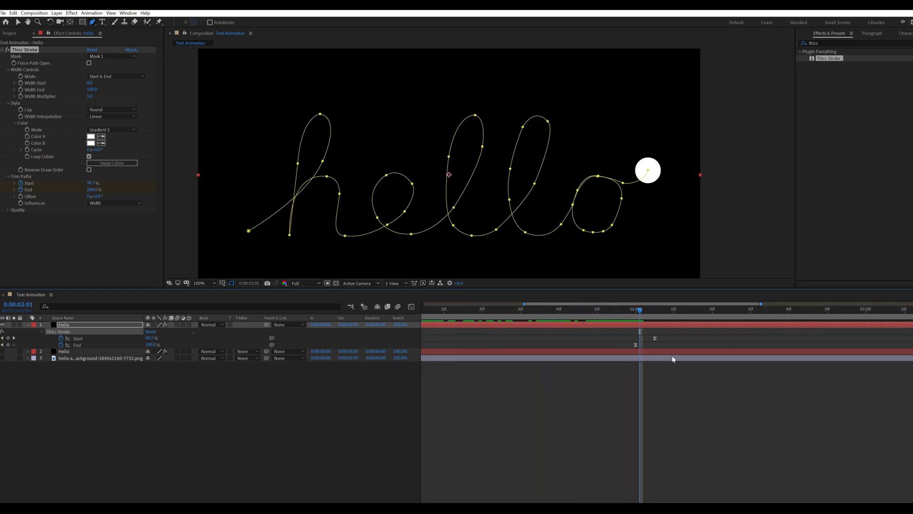
pyautogui.scroll(1, 631, 349)
pyautogui.scroll(1, 641, 315)
pyautogui.click(641, 310)
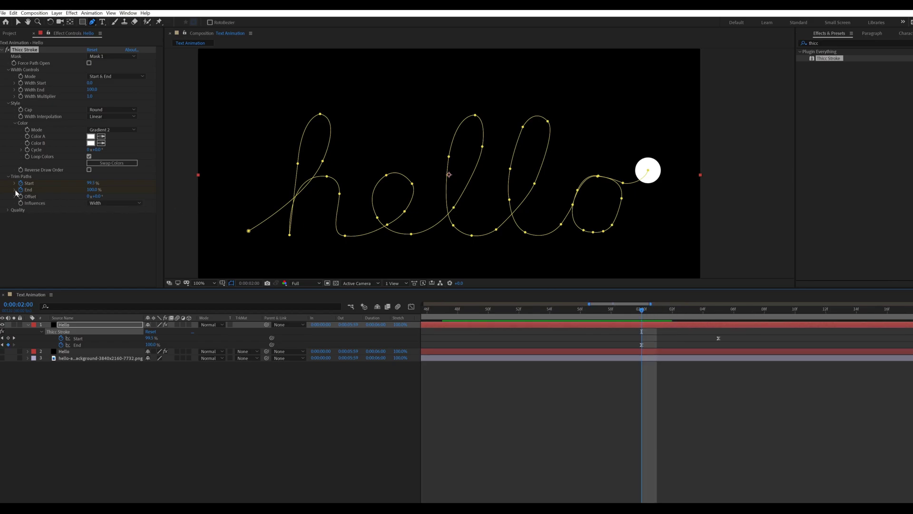
pyautogui.click(22, 93)
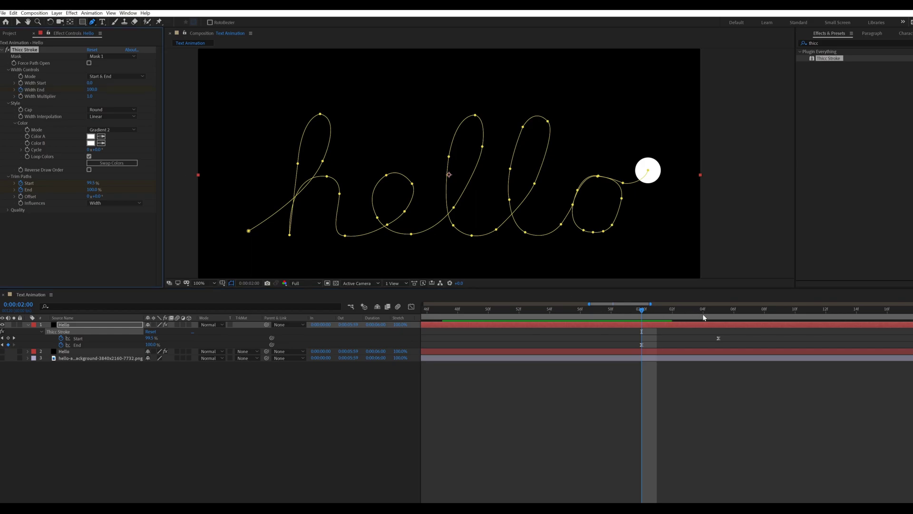
pyautogui.press('u')
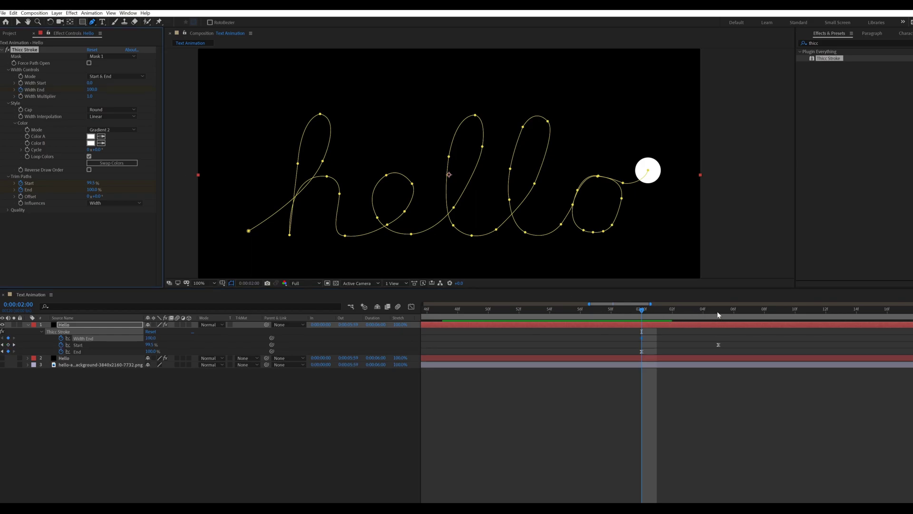
# Step: Set Width End to 0 at the final Start keyframe, 0:00:02:05, and preview the stroke's ending
pyautogui.click(718, 315)
pyautogui.click(92, 89)
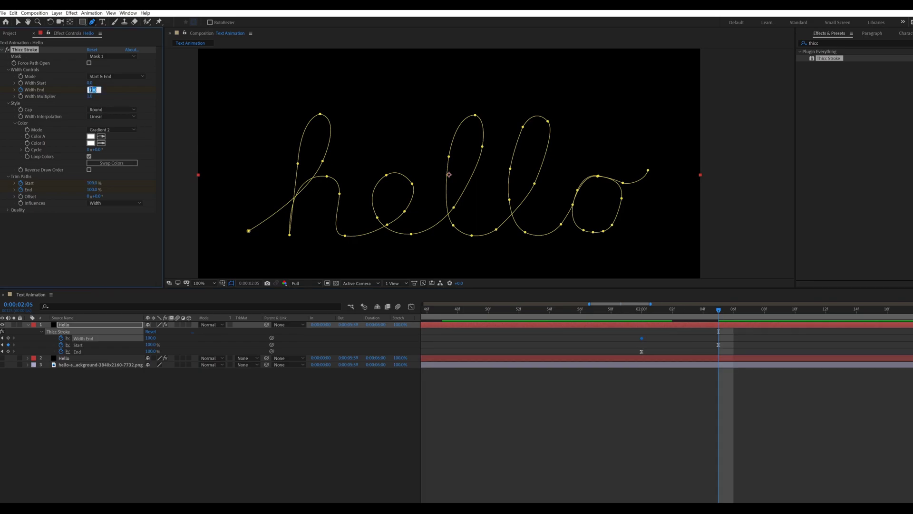
pyautogui.write('0')
pyautogui.press('Return')
pyautogui.moveTo(633, 308); pyautogui.dragTo(727, 313)
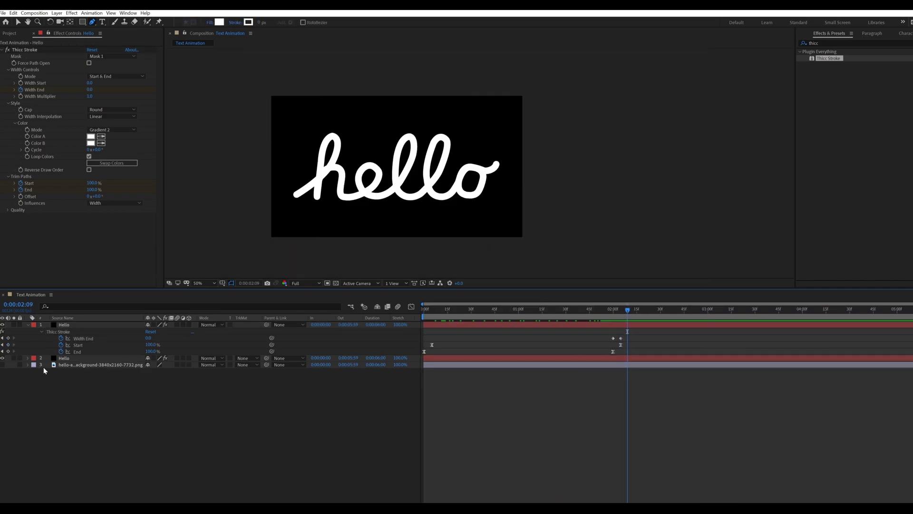
# Step: Collapse the top Hello layer and pre-compose both Hello layers into a composition named Hello
pyautogui.click(27, 325)
pyautogui.click(62, 331)
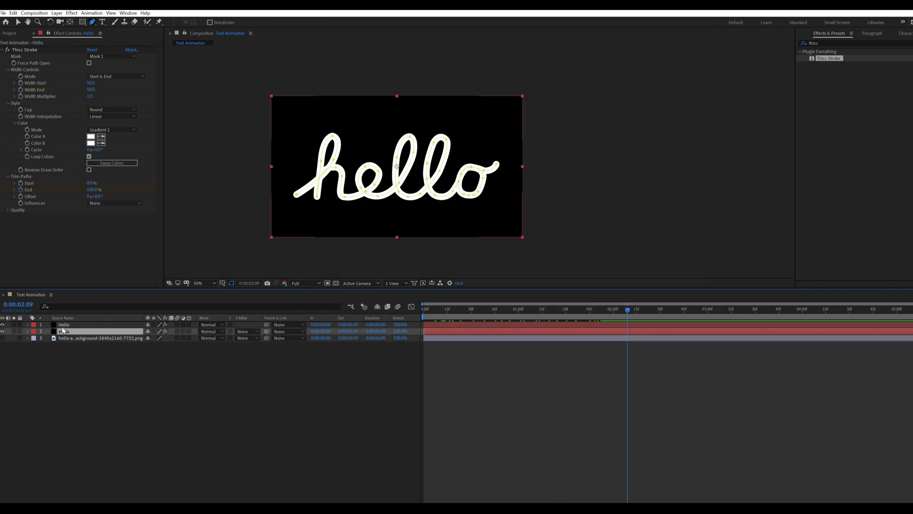
pyautogui.keyDown('shift'); pyautogui.click(62, 325); pyautogui.keyUp('shift')
pyautogui.hotkey('ctrl', 'shift', 'c')
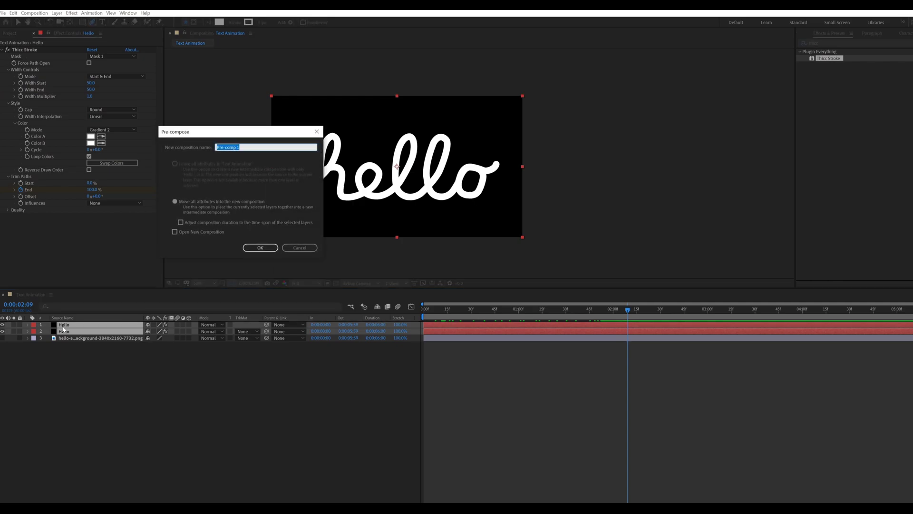
pyautogui.write('Hello')
pyautogui.press('Return')
# Step: Hide the pre-composed Hello layer
pyautogui.click(66, 349)
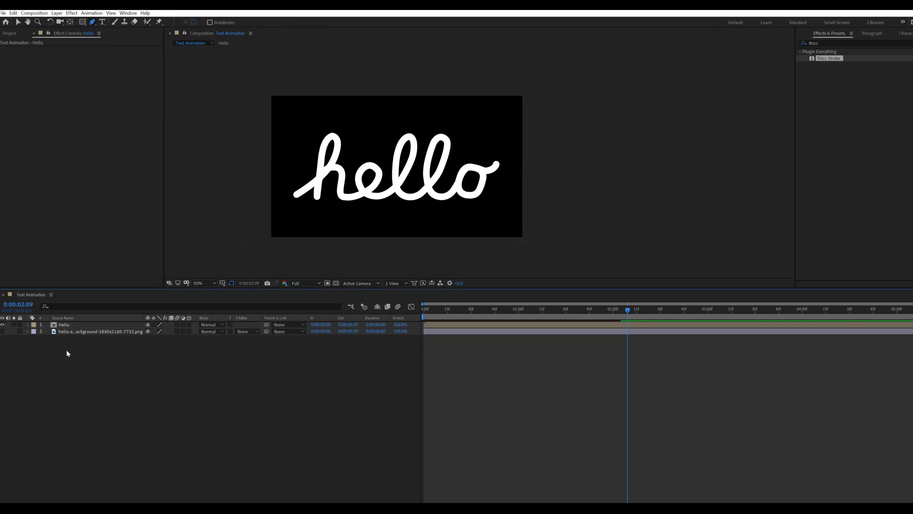
pyautogui.click(64, 325)
pyautogui.click(3, 325)
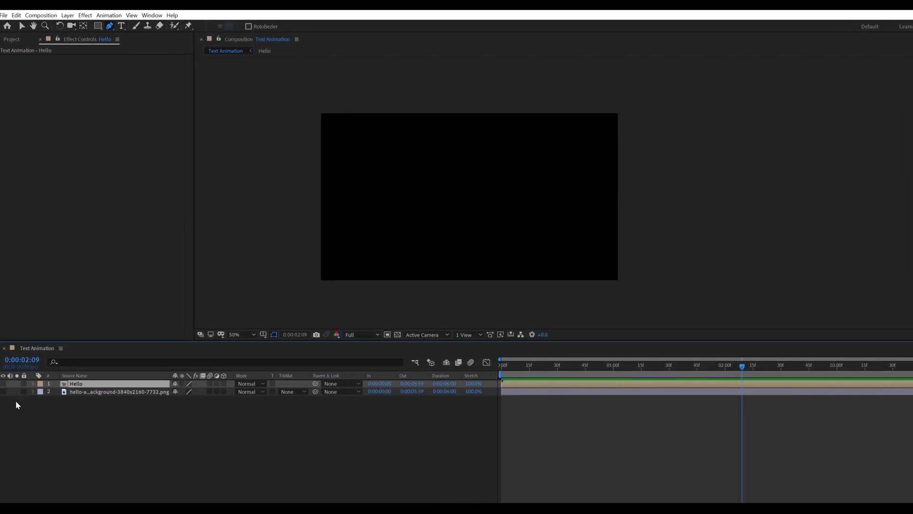
# Step: Draw a white rectangle about 1612 by 986 px on a new shape layer and center its anchor point
pyautogui.click(17, 405)
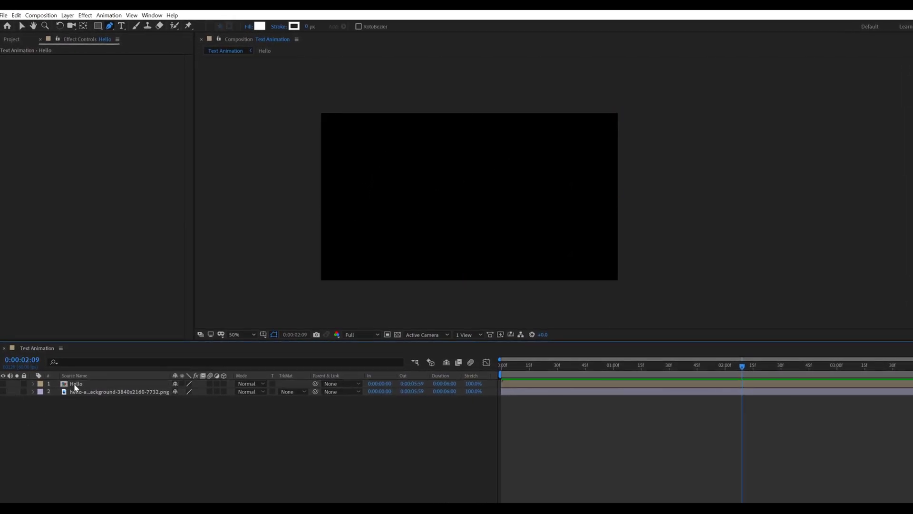
pyautogui.click(97, 25)
pyautogui.moveTo(344, 149); pyautogui.dragTo(593, 302)
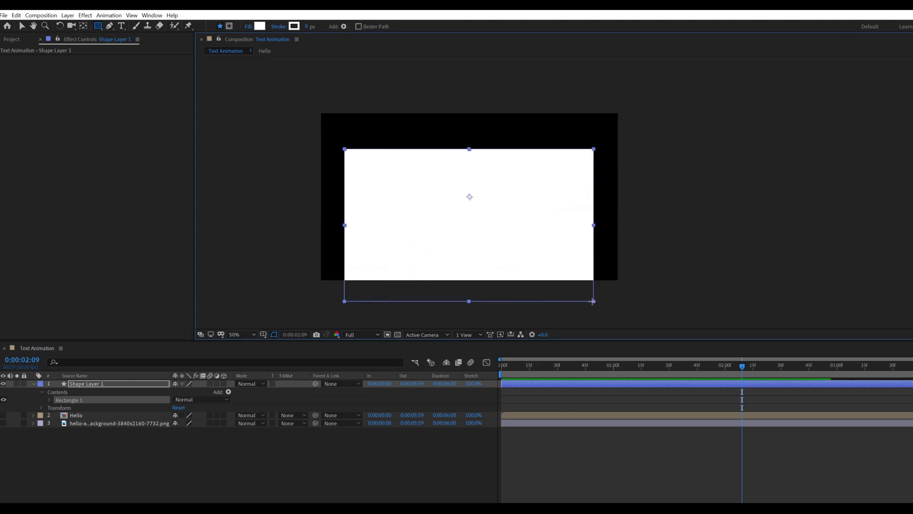
pyautogui.click(226, 473)
pyautogui.click(93, 386)
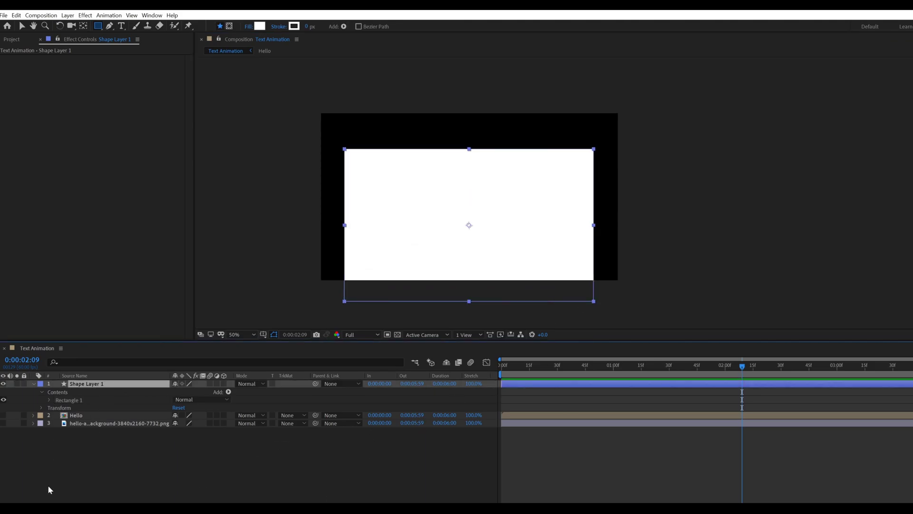
# Step: Expand the rectangle's path properties and set Roundness to 80
pyautogui.click(75, 375)
pyautogui.click(50, 400)
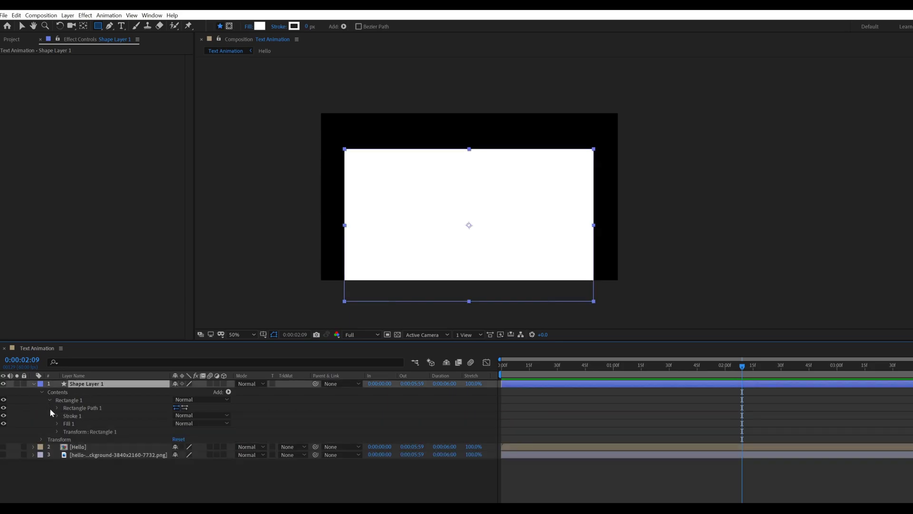
pyautogui.click(54, 408)
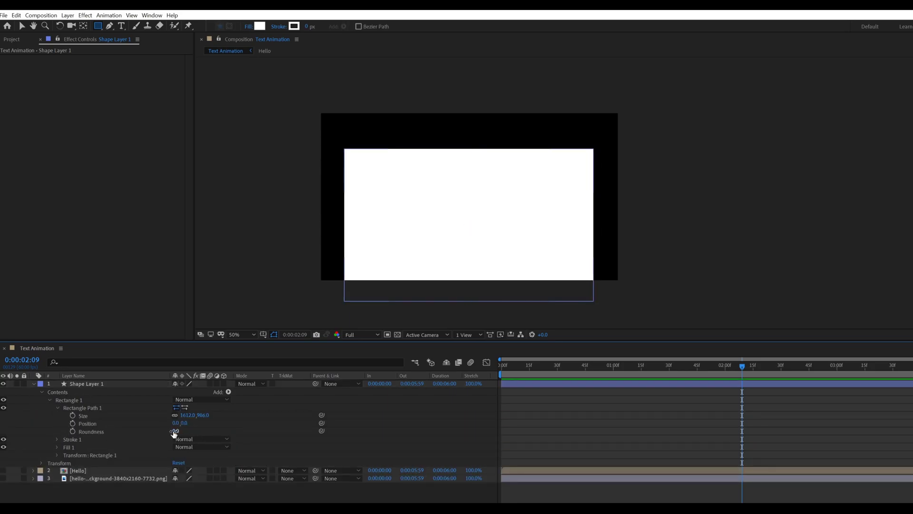
pyautogui.click(175, 431)
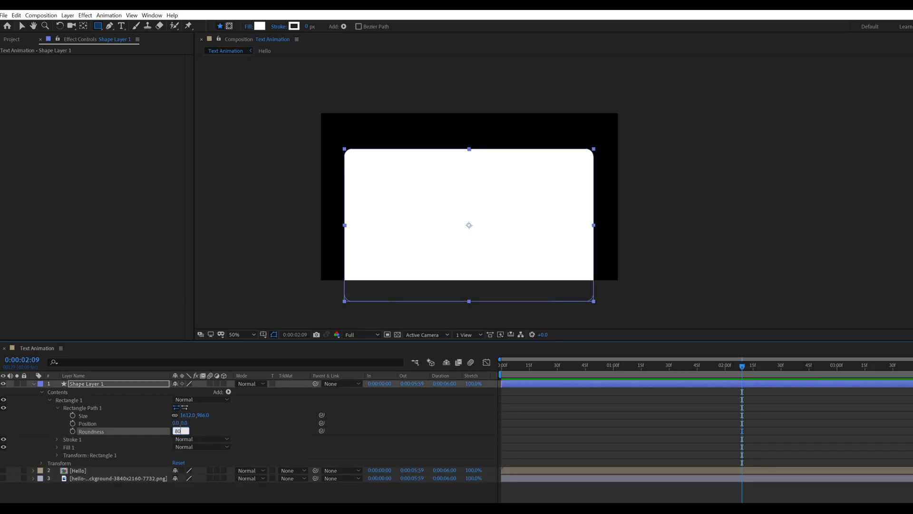
pyautogui.write('80')
pyautogui.press('Return')
# Step: Rotate the white rounded rectangle layer to 34° and shift it toward the lower-left part of the composition
pyautogui.click(87, 384)
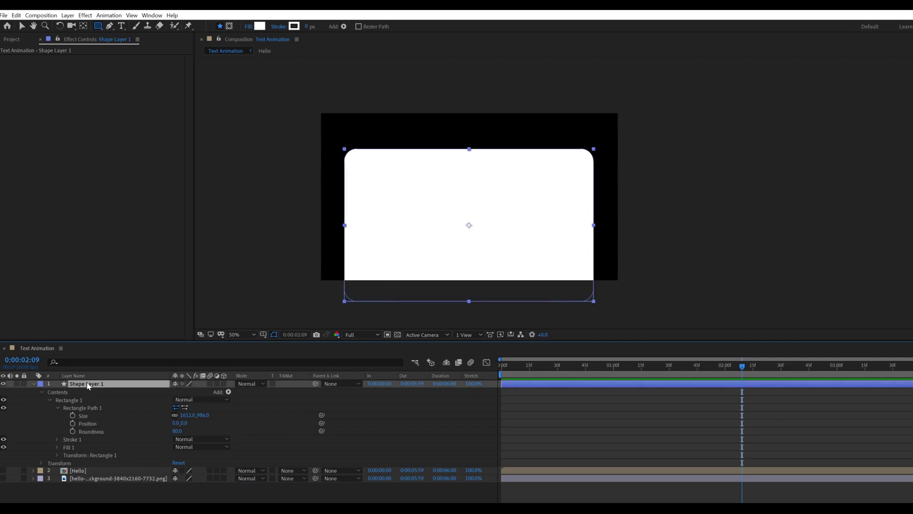
pyautogui.press('r')
pyautogui.moveTo(186, 395); pyautogui.dragTo(195, 396)
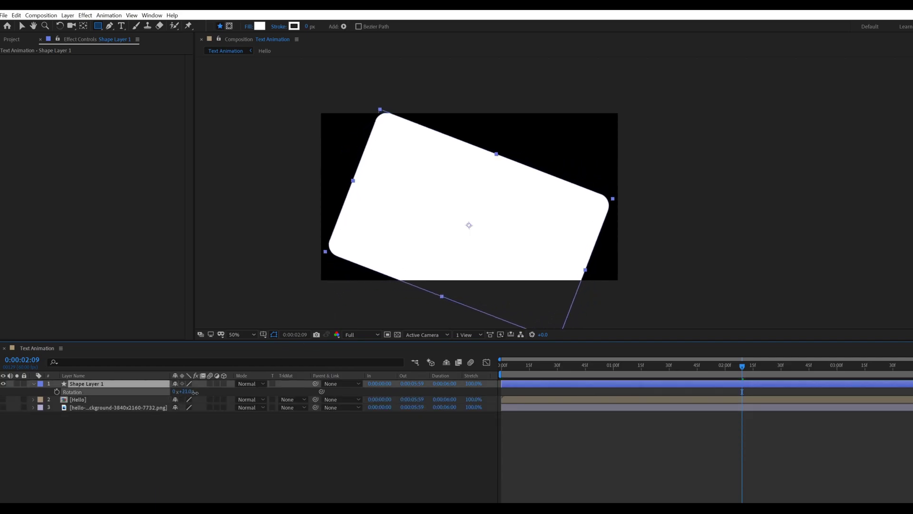
pyautogui.click(22, 28)
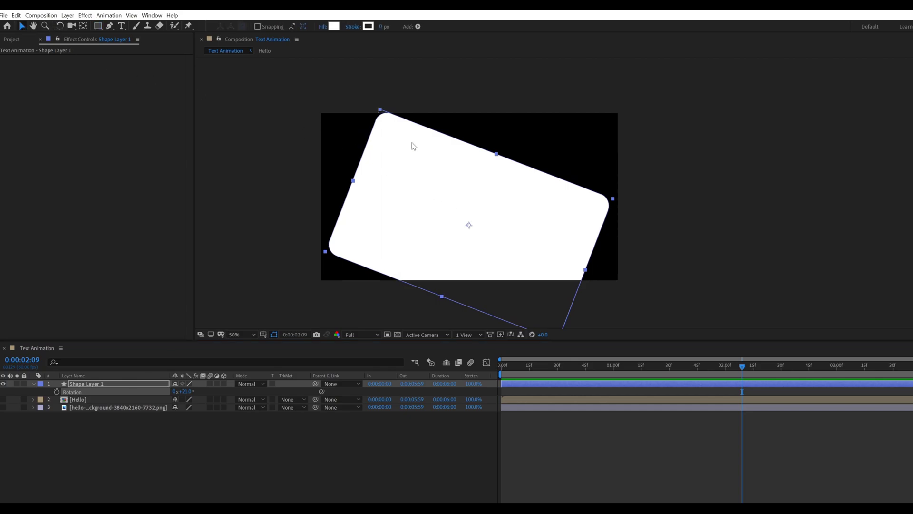
pyautogui.moveTo(409, 145); pyautogui.dragTo(407, 205)
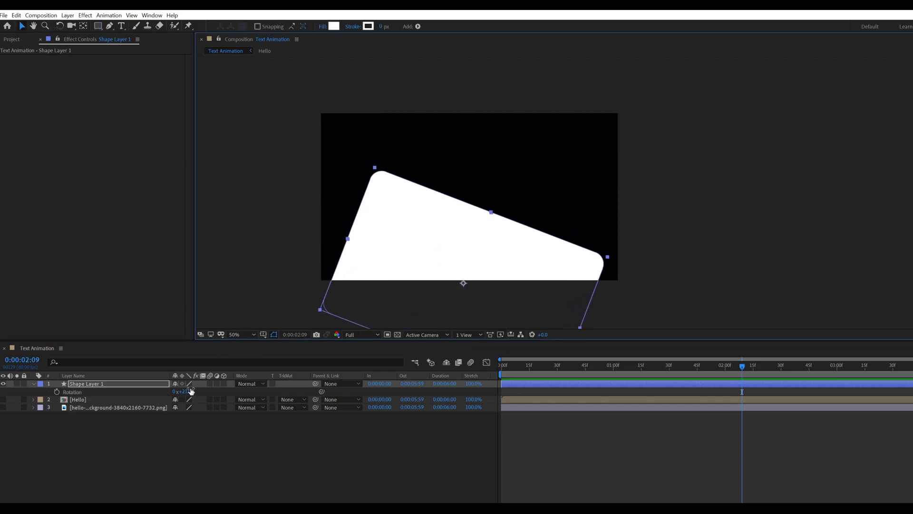
pyautogui.moveTo(186, 391); pyautogui.dragTo(191, 391)
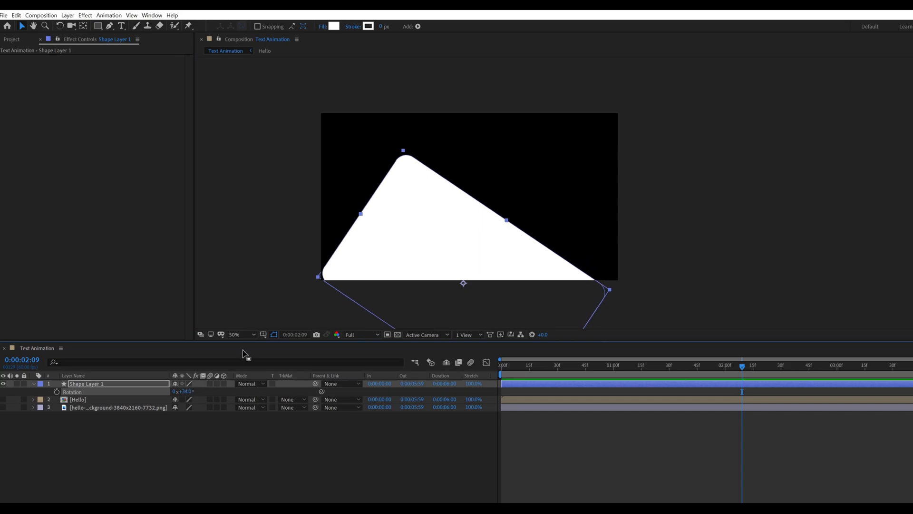
pyautogui.moveTo(406, 239); pyautogui.dragTo(388, 233)
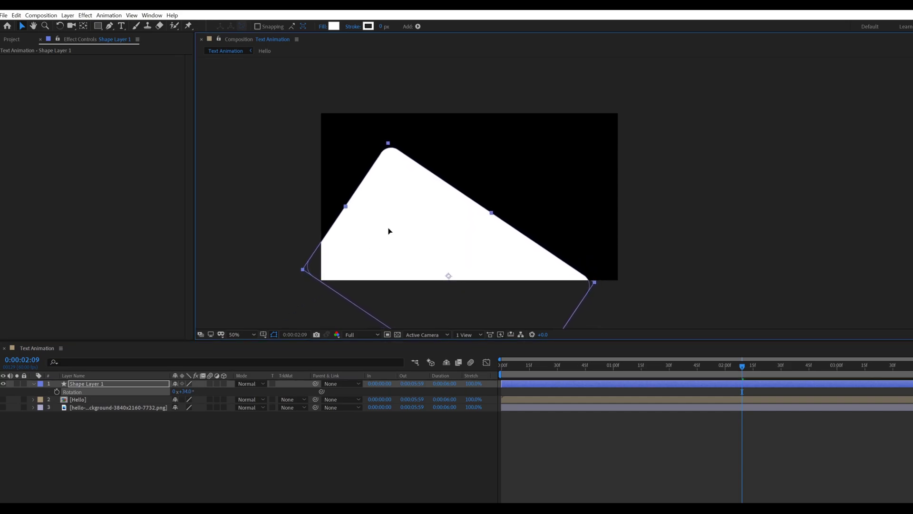
pyautogui.click(140, 427)
# Step: Change the rectangle's fill color to purple 601EF6
pyautogui.click(86, 383)
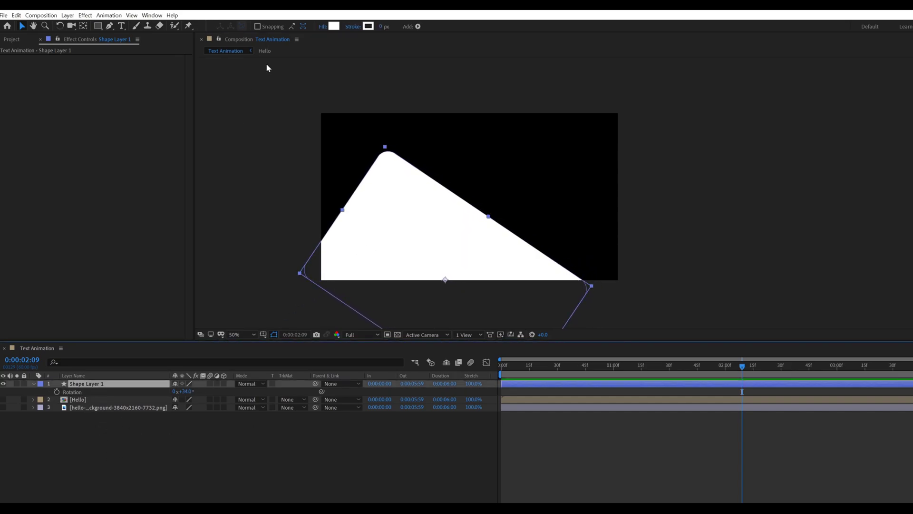
pyautogui.click(333, 26)
pyautogui.click(216, 309)
pyautogui.click(262, 313)
pyautogui.click(238, 285)
pyautogui.click(336, 281)
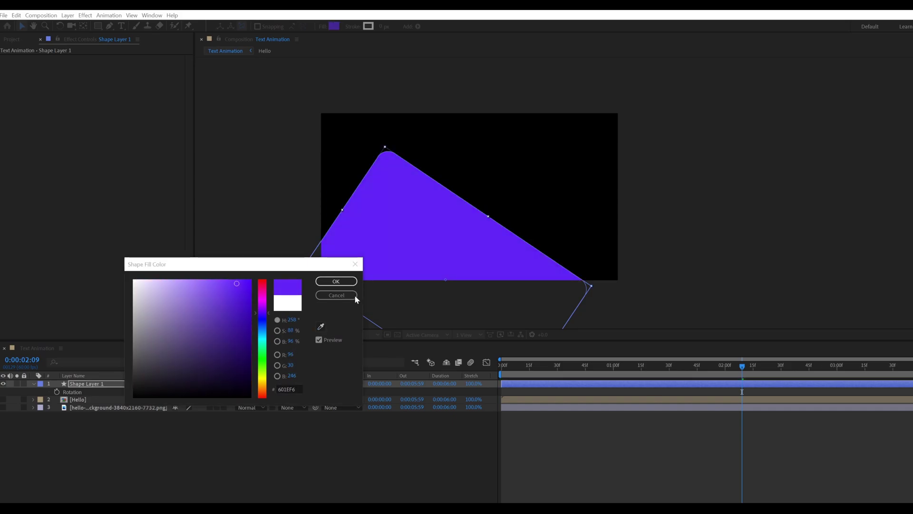
# Step: Add a pink-red duplicate of the purple rectangle layer, offset to the left and slightly down
pyautogui.click(116, 383)
pyautogui.hotkey('ctrl', 'd')
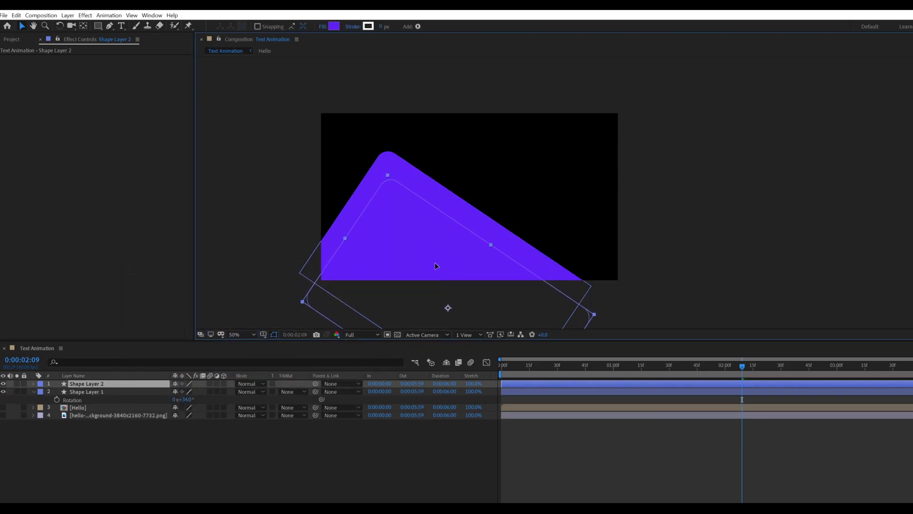
pyautogui.moveTo(431, 234); pyautogui.dragTo(402, 249)
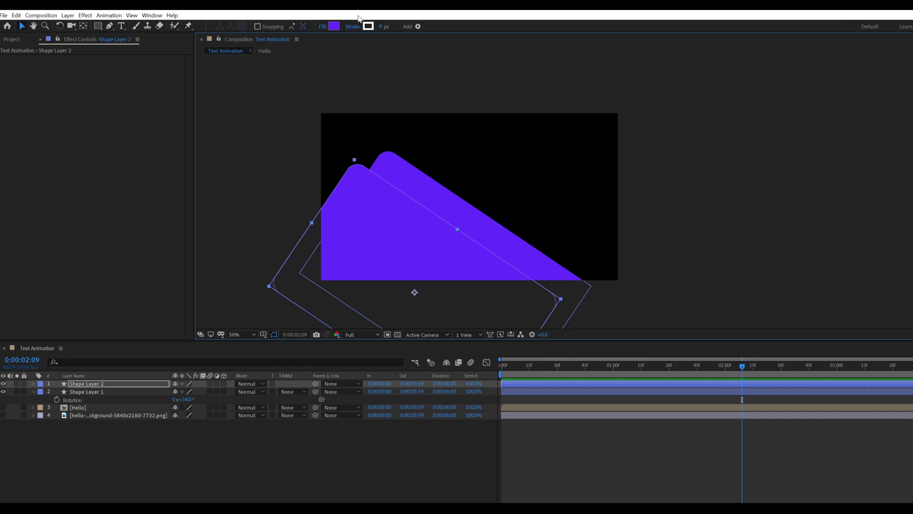
pyautogui.click(334, 27)
pyautogui.click(221, 297)
pyautogui.click(336, 281)
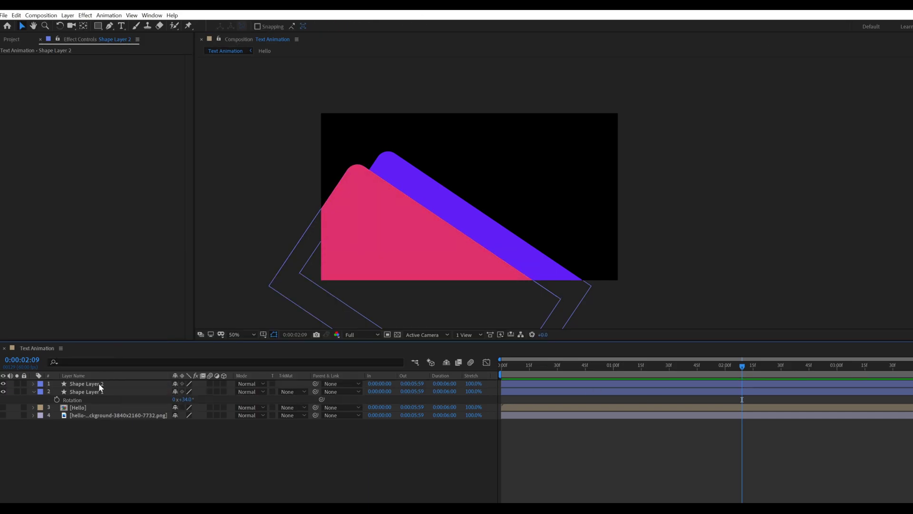
# Step: Add an orange F89537 duplicate of the pink rectangle layer, offset downward in front of it
pyautogui.click(98, 383)
pyautogui.hotkey('ctrl', 'd')
pyautogui.moveTo(372, 214); pyautogui.dragTo(381, 255)
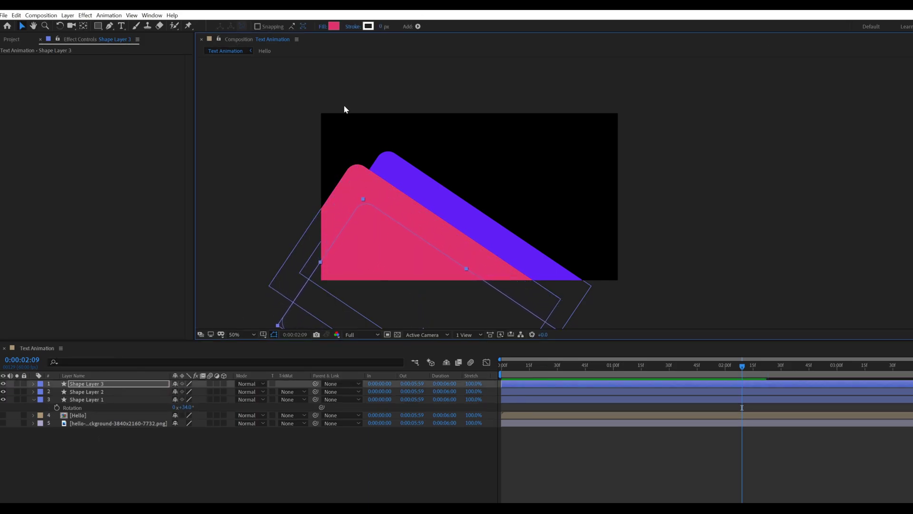
pyautogui.click(334, 26)
pyautogui.click(227, 295)
pyautogui.click(262, 387)
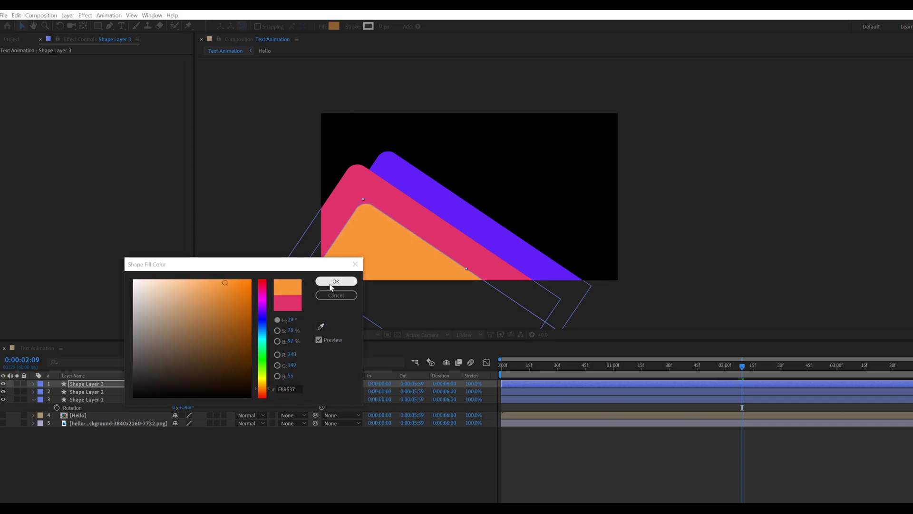
pyautogui.click(336, 281)
# Step: Collapse Shape Layer 1 and pre-compose all three shape layers into a composition named BG
pyautogui.click(34, 400)
pyautogui.moveTo(78, 402); pyautogui.dragTo(81, 388)
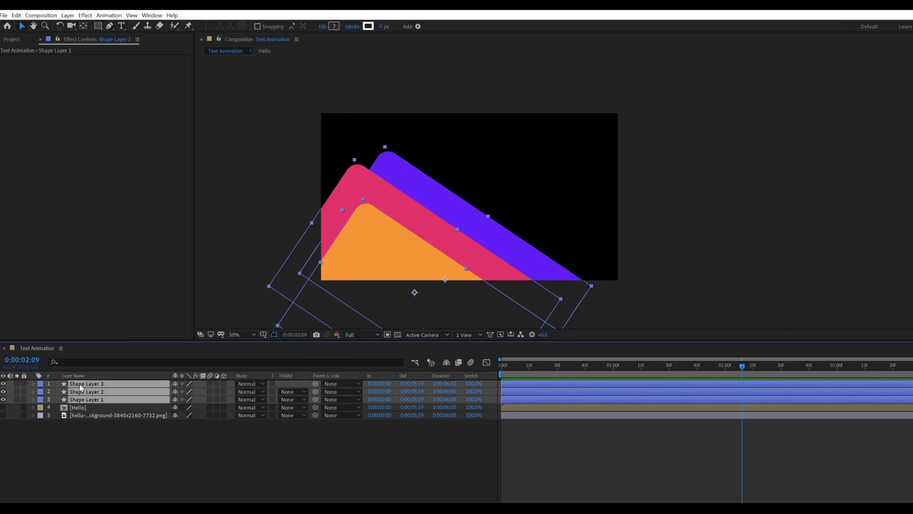
pyautogui.hotkey('ctrl', 'shift', 'c')
pyautogui.write('BG')
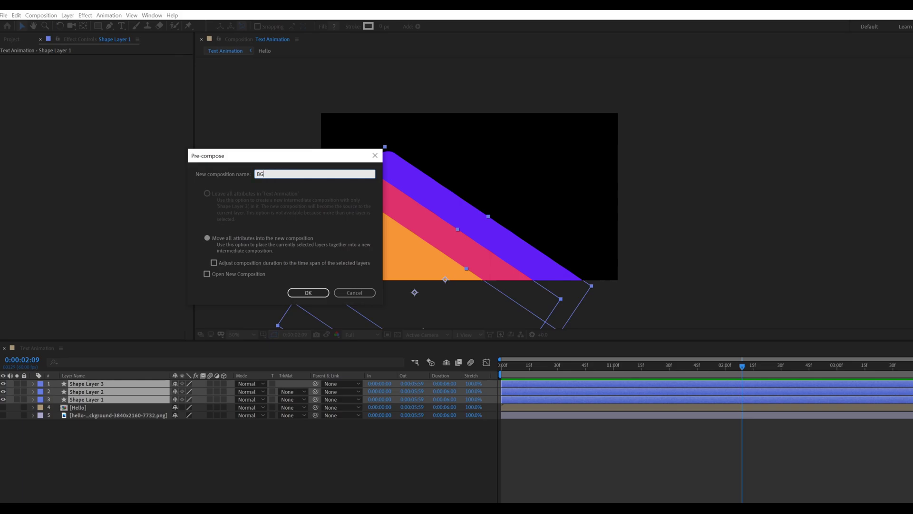
pyautogui.press('Return')
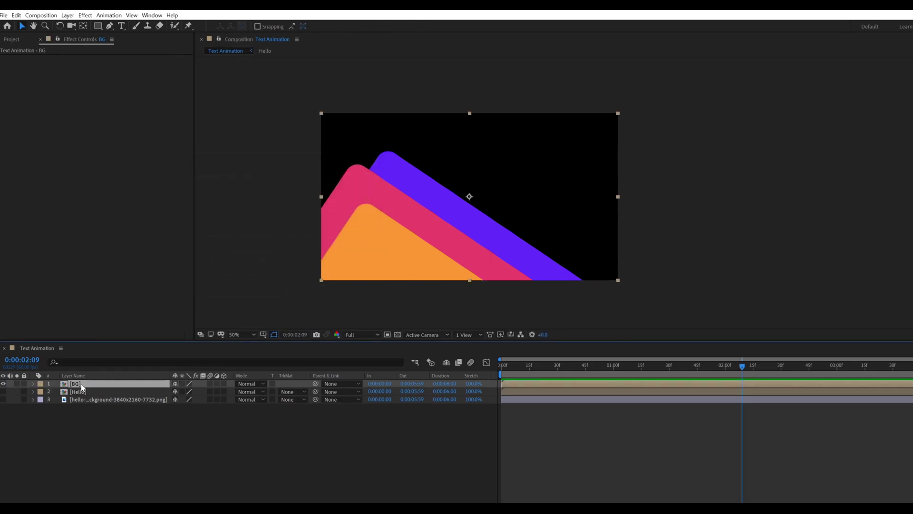
# Step: Place the BG layer below the Hello layer and make the Hello layer visible
pyautogui.moveTo(82, 387); pyautogui.dragTo(81, 396)
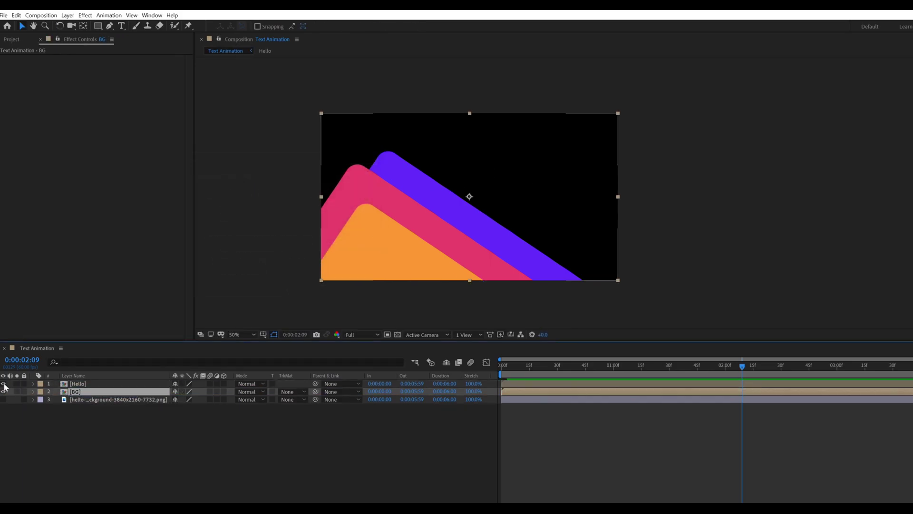
pyautogui.click(4, 385)
pyautogui.click(87, 433)
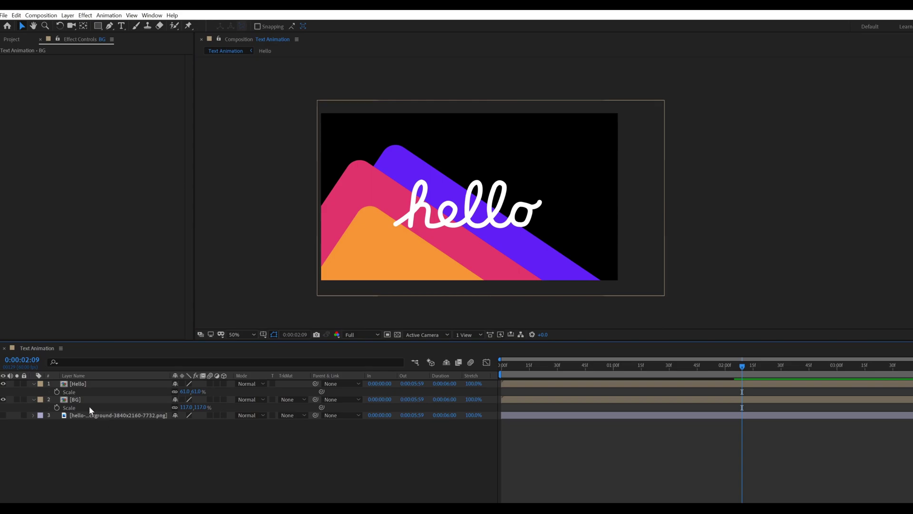
# Step: In the BG composition, apply Camera Lens Blur to the orange shape layer with a Blur Radius of 16
pyautogui.doubleClick(88, 400)
pyautogui.click(96, 457)
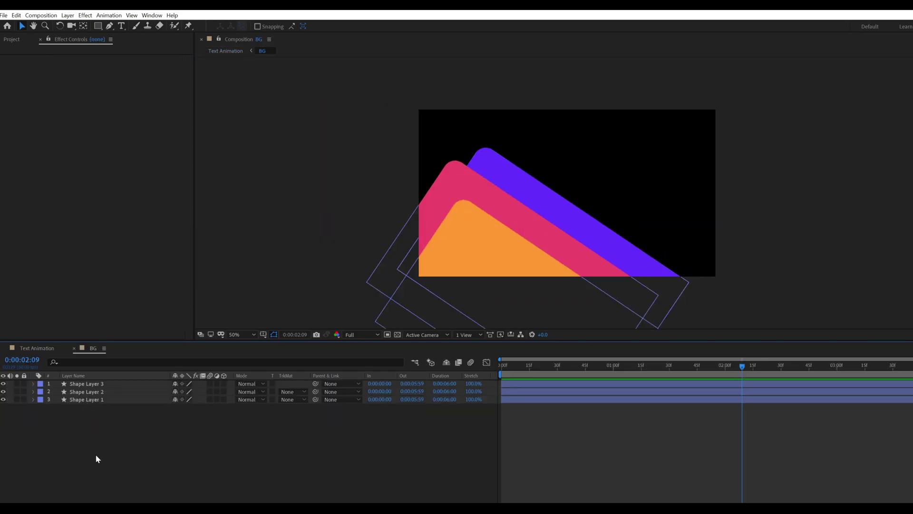
pyautogui.click(81, 392)
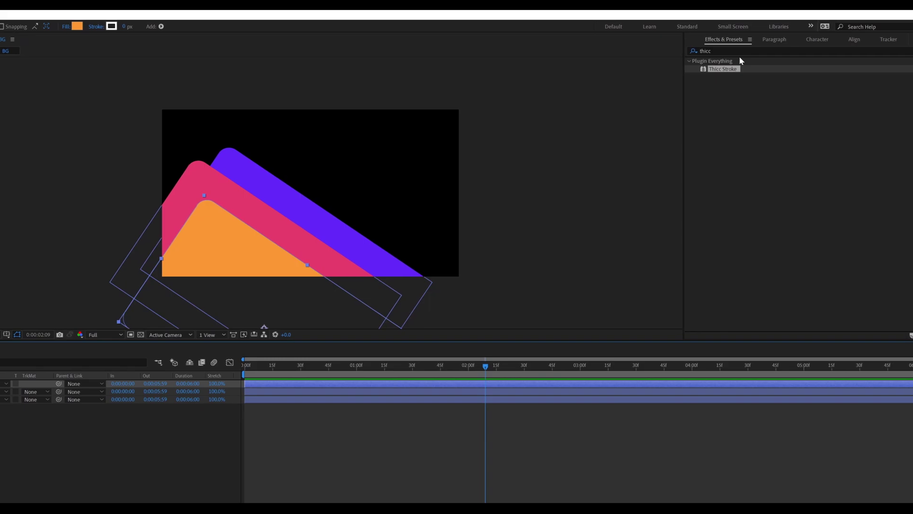
pyautogui.click(740, 51)
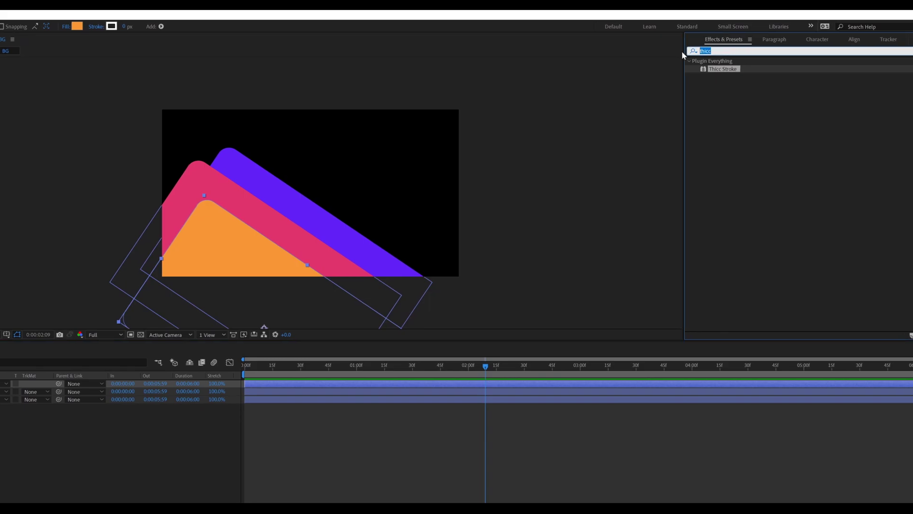
pyautogui.write('camera')
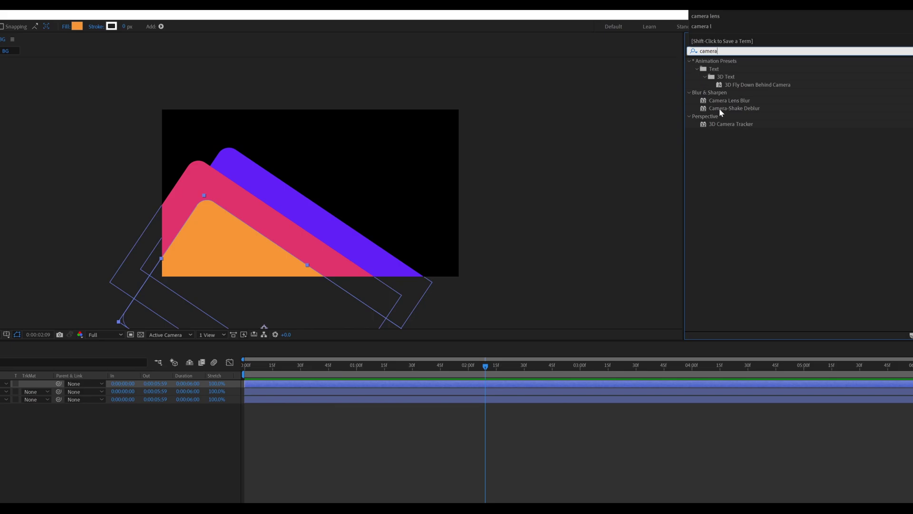
pyautogui.moveTo(725, 103); pyautogui.dragTo(235, 263)
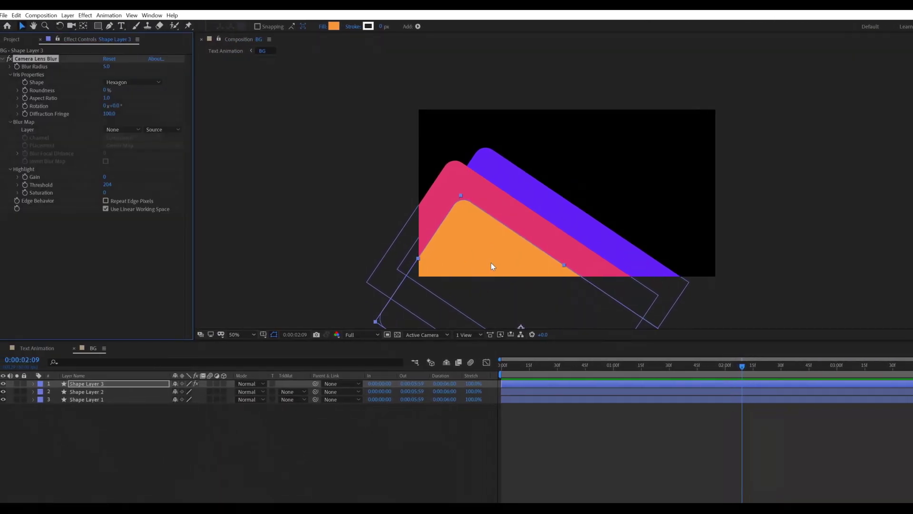
pyautogui.click(105, 67)
pyautogui.write('16')
pyautogui.press('Return')
# Step: Copy the Camera Lens Blur effect from the orange shape layer onto the pink and purple shape layers
pyautogui.press('F2')
pyautogui.click(37, 60)
pyautogui.click(94, 395)
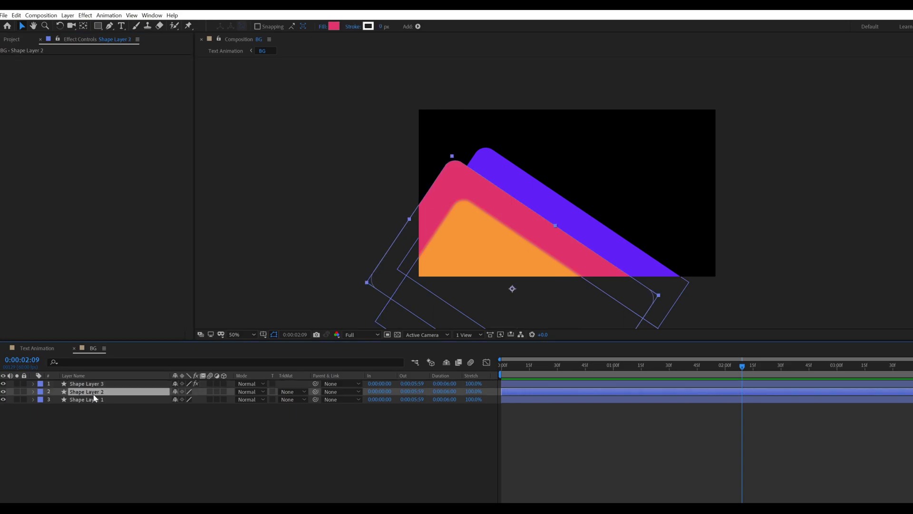
pyautogui.hotkey('ctrl', 'v')
pyautogui.click(94, 399)
pyautogui.hotkey('ctrl', 'v')
pyautogui.click(120, 438)
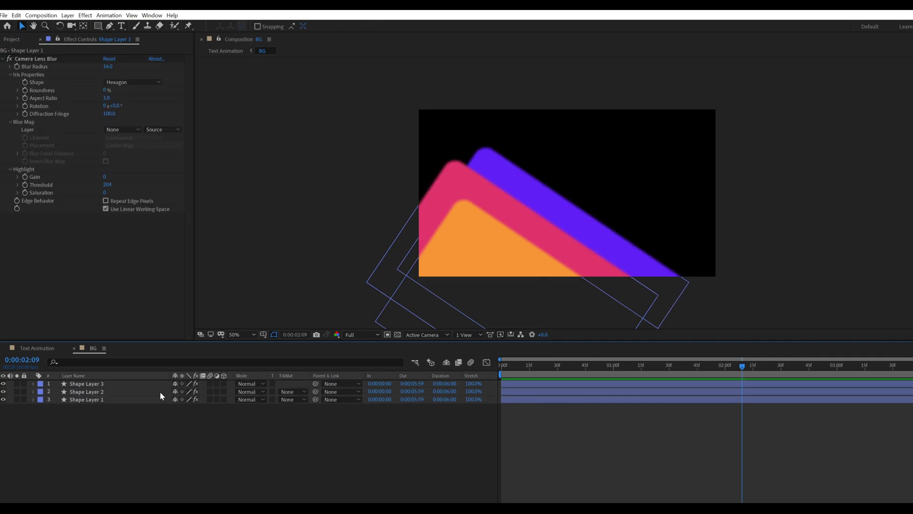
# Step: Set the Camera Lens Blur radius to 25 on the purple and orange shape layers
pyautogui.click(94, 400)
pyautogui.click(108, 67)
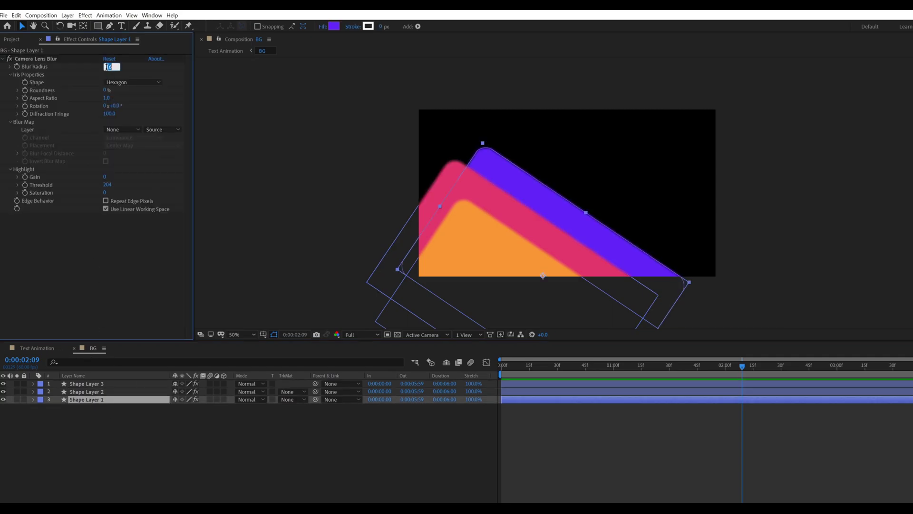
pyautogui.write('25')
pyautogui.press('Return')
pyautogui.click(91, 384)
pyautogui.click(95, 435)
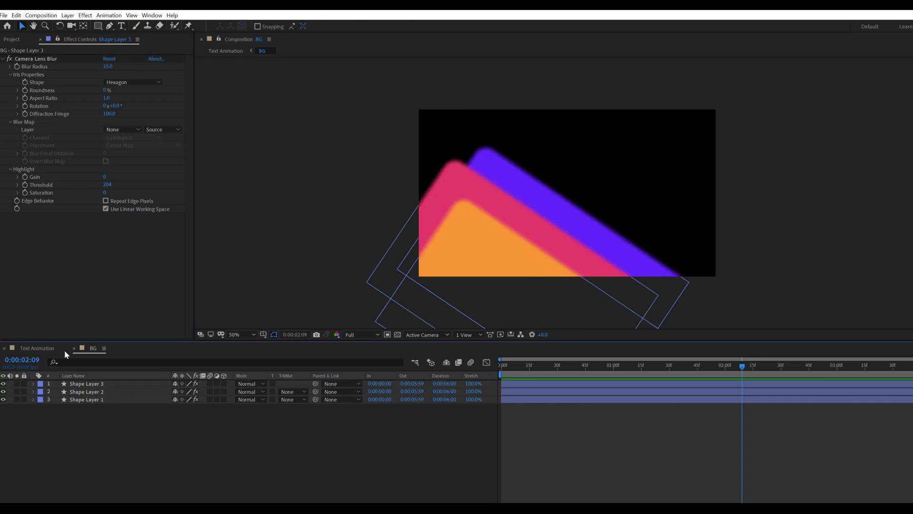
# Step: Return to the Text Animation composition and collapse the properties of the Hello and BG layers
pyautogui.click(44, 350)
pyautogui.click(116, 482)
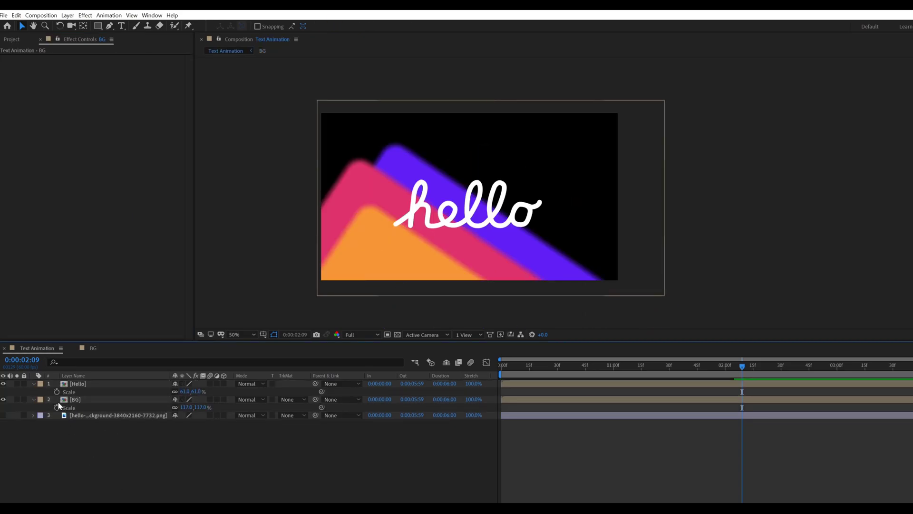
pyautogui.click(34, 392)
pyautogui.click(35, 391)
# Step: Add an adjustment layer and place it between the Hello and BG layers
pyautogui.rightClick(199, 460)
pyautogui.moveTo(219, 468)
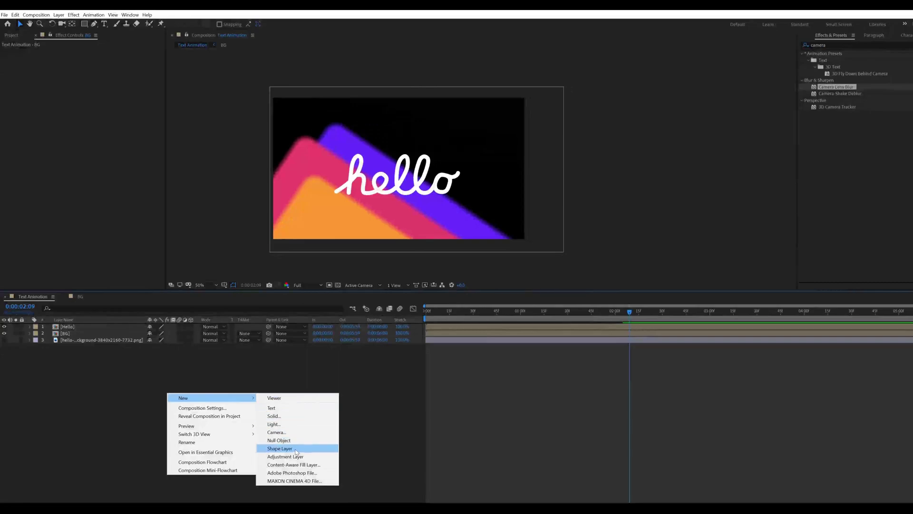
pyautogui.click(293, 456)
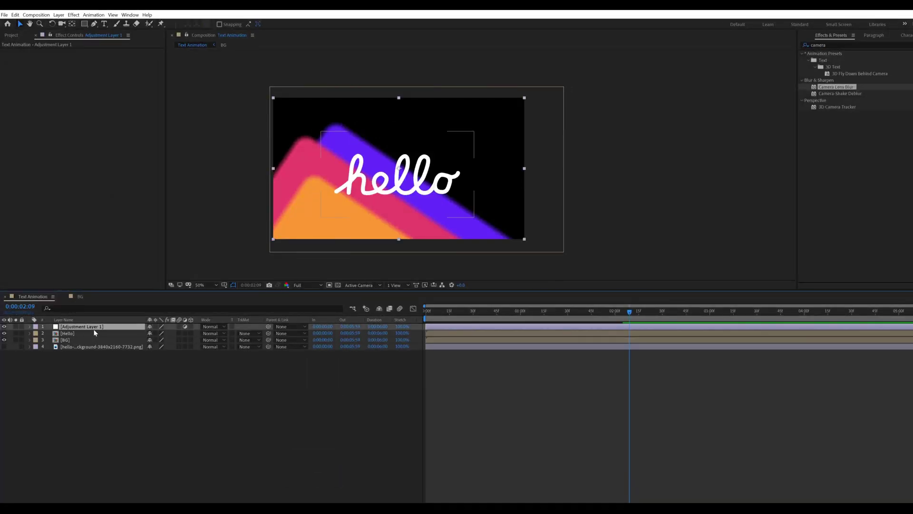
pyautogui.moveTo(91, 327); pyautogui.dragTo(95, 335)
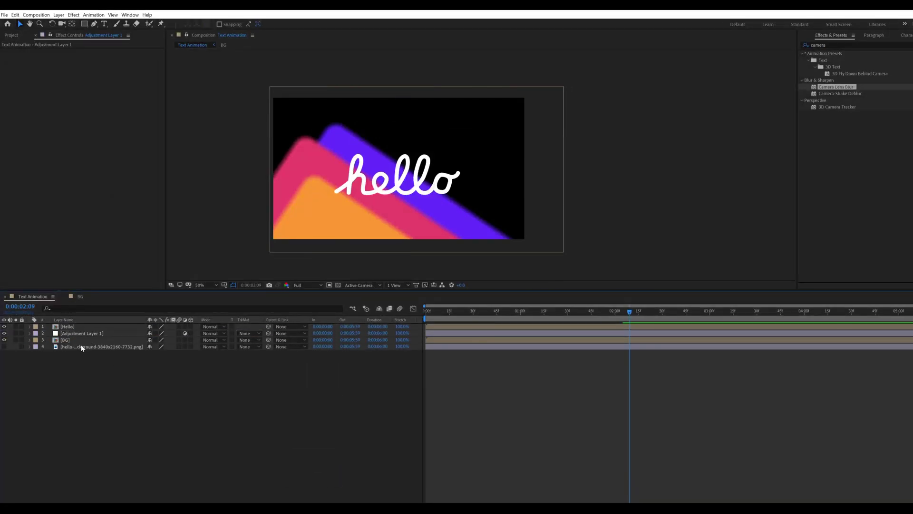
# Step: Apply the Noise effect to the adjustment layer with an Amount of Noise of 15%
pyautogui.click(835, 44)
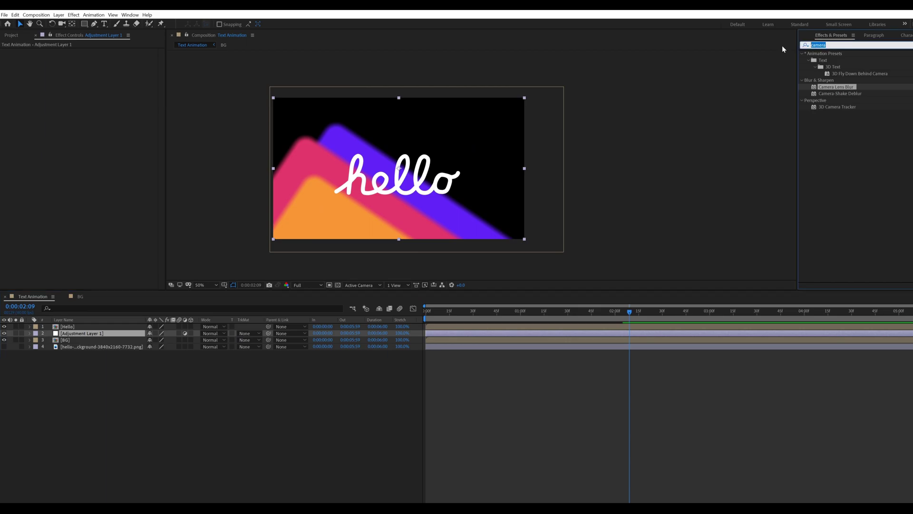
pyautogui.write('noise')
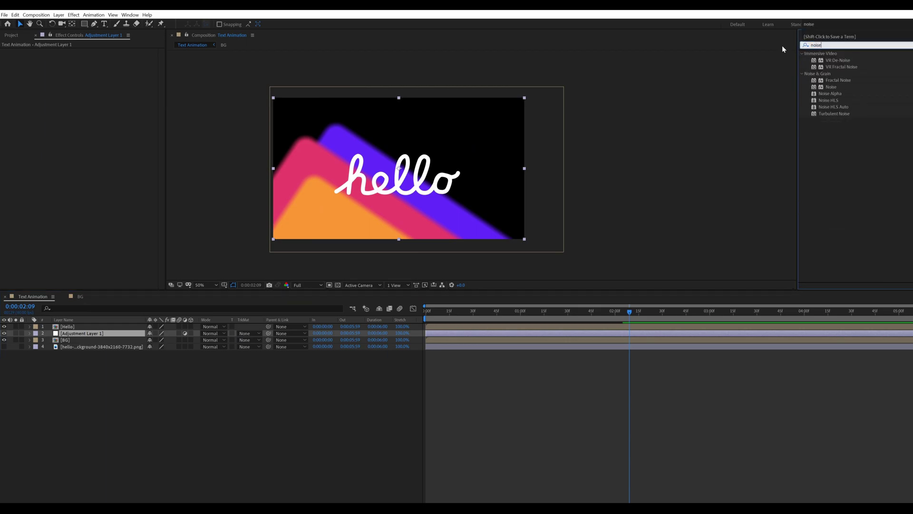
pyautogui.moveTo(835, 87); pyautogui.dragTo(127, 337)
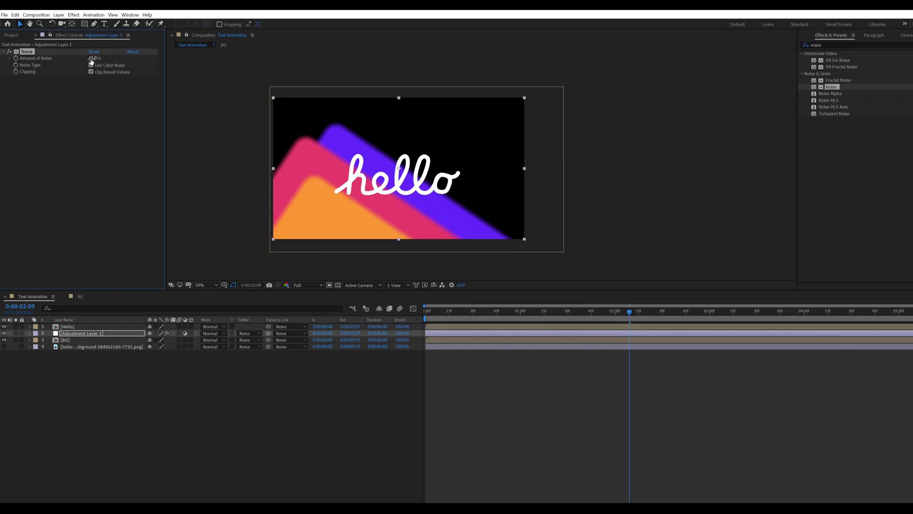
pyautogui.click(103, 438)
# Step: Open the Hello composition and reveal the keyframed properties of both Hello layers
pyautogui.moveTo(337, 209); pyautogui.dragTo(416, 184)
pyautogui.click(73, 326)
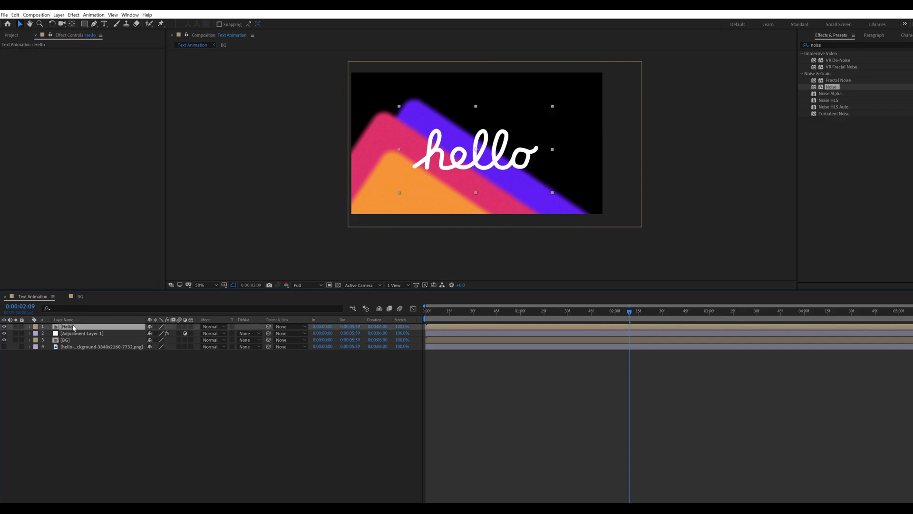
pyautogui.doubleClick(72, 327)
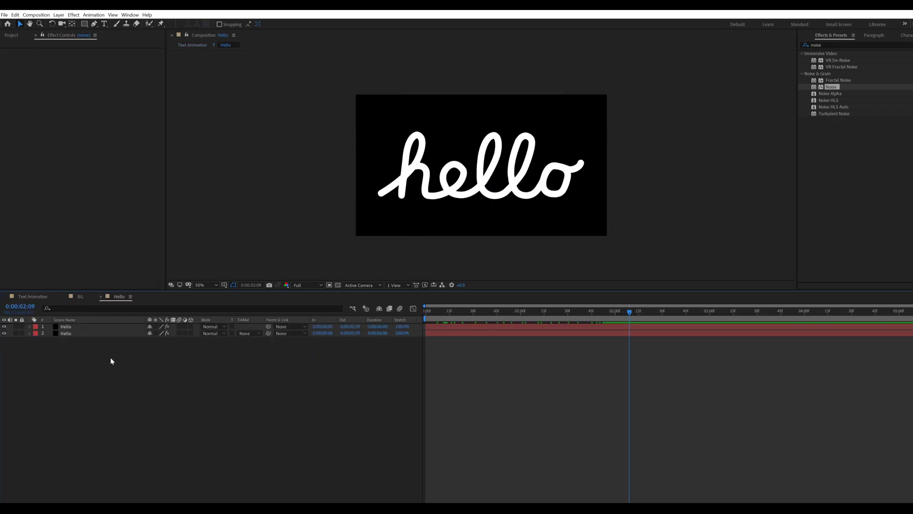
pyautogui.moveTo(87, 354); pyautogui.dragTo(82, 328)
pyautogui.press('u')
# Step: Animate the Thicc Stroke Trim Paths Start of the lower Hello layer from 0% at 3 seconds to a higher value at 5 seconds
pyautogui.moveTo(647, 314)
pyautogui.mouseDown()
pyautogui.moveTo(768, 318)
pyautogui.moveTo(709, 318)
pyautogui.mouseUp()
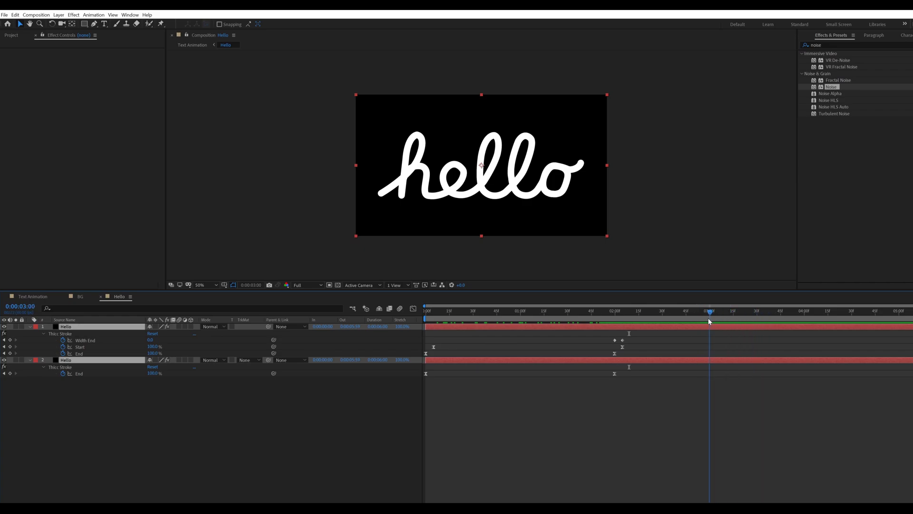
pyautogui.click(512, 360)
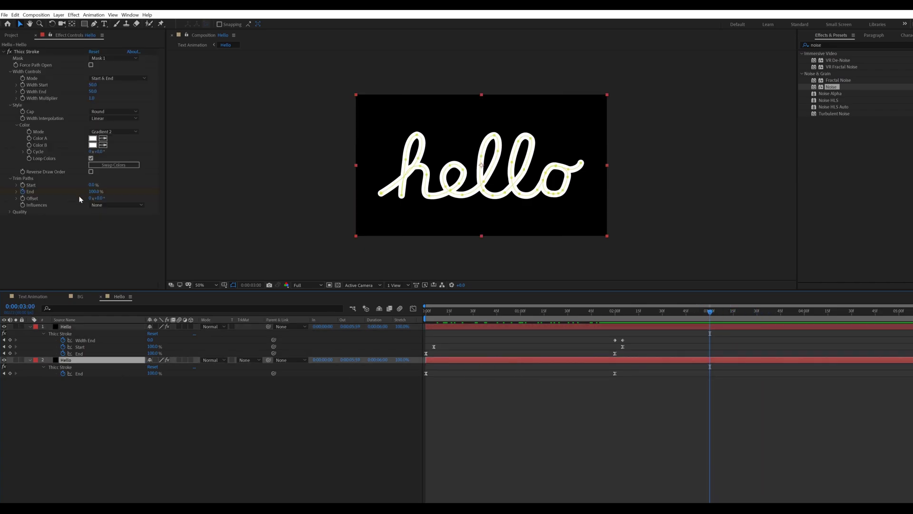
pyautogui.click(25, 187)
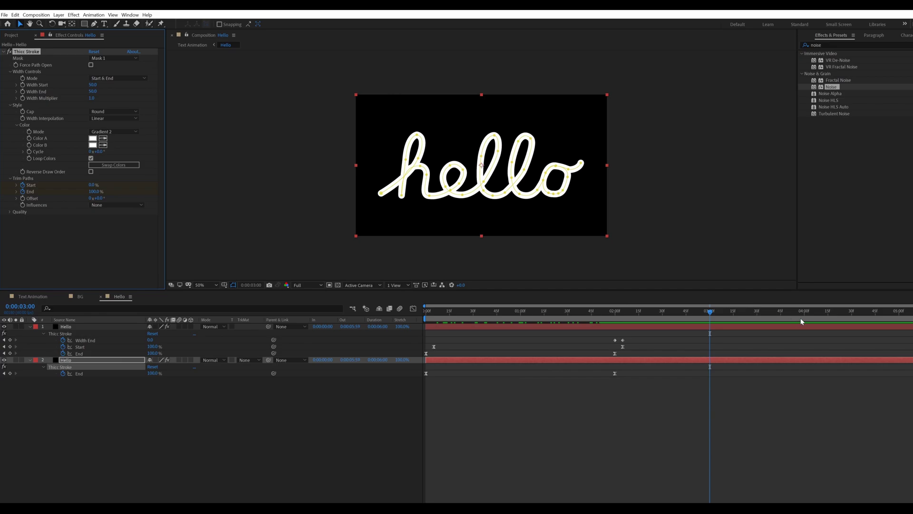
pyautogui.press('u')
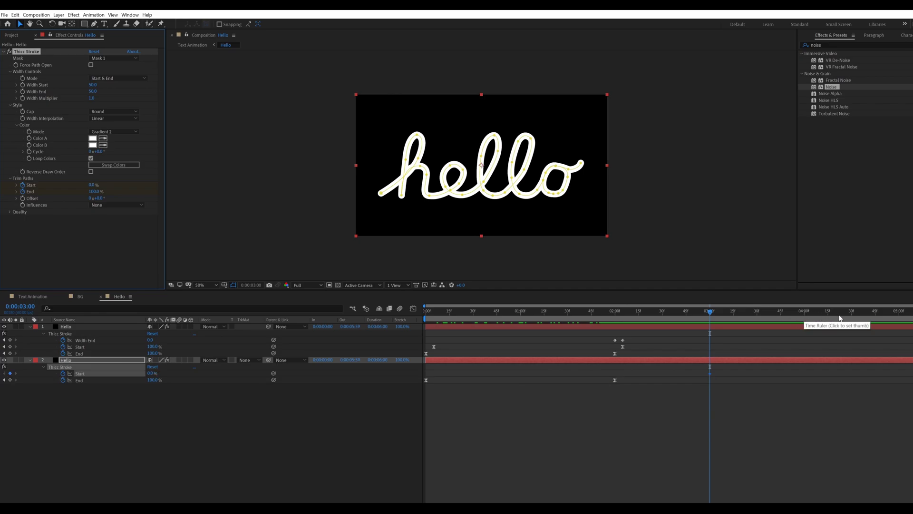
pyautogui.click(899, 312)
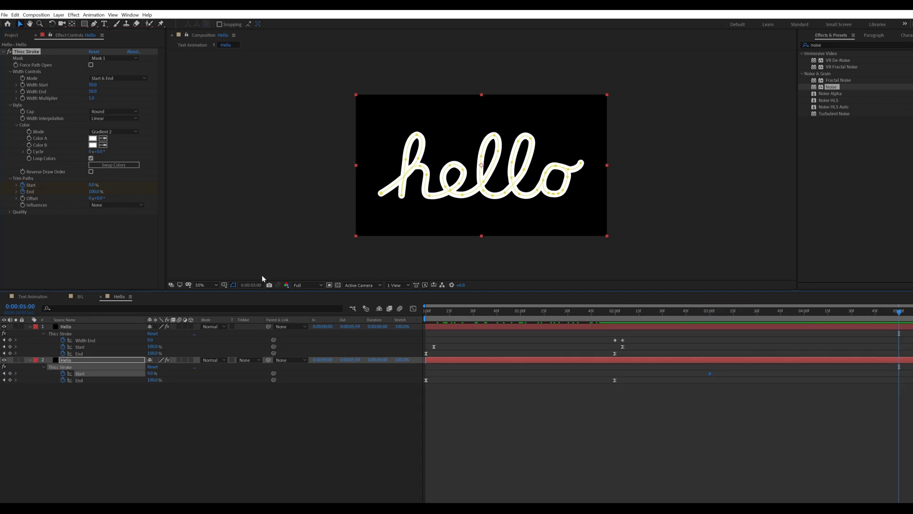
pyautogui.moveTo(92, 185); pyautogui.dragTo(133, 191)
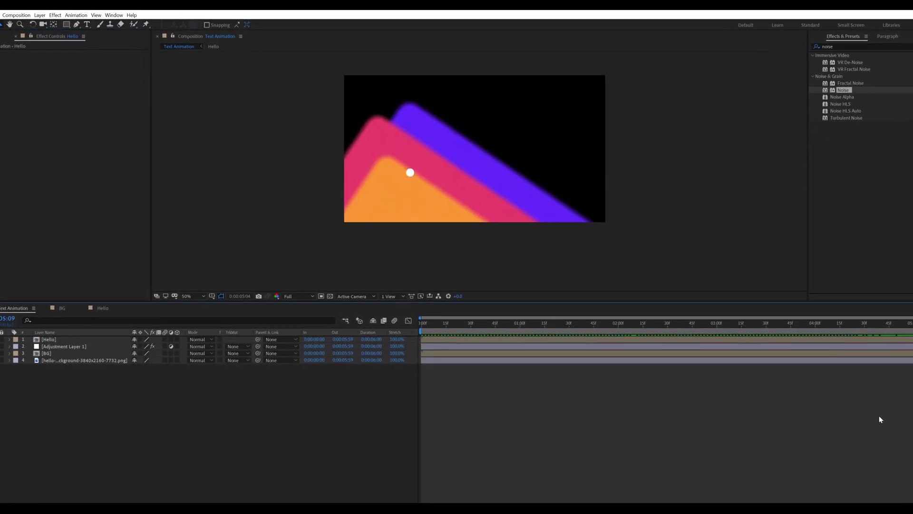